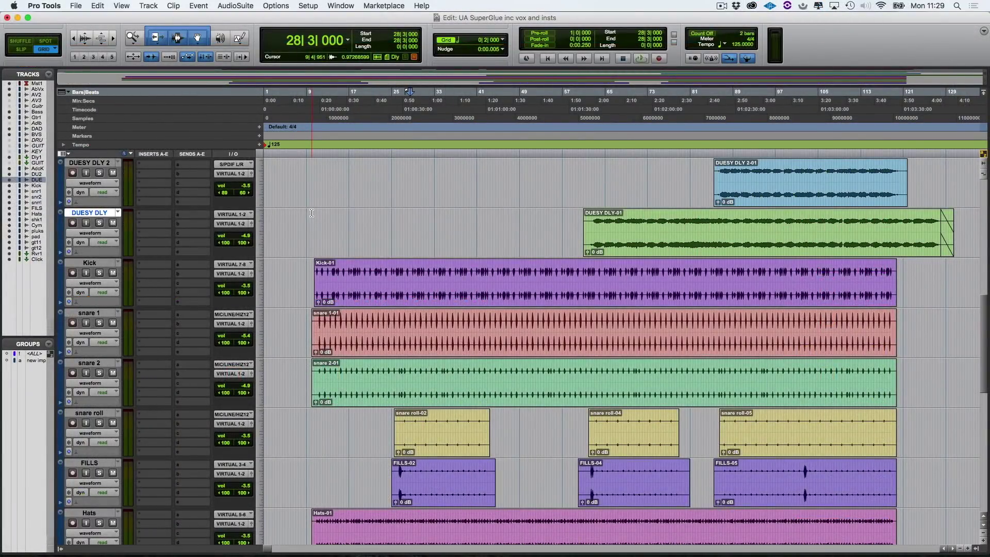
- Play the session from bar 10 with only the Kick track soloed, then stop
key("alt+Tab")
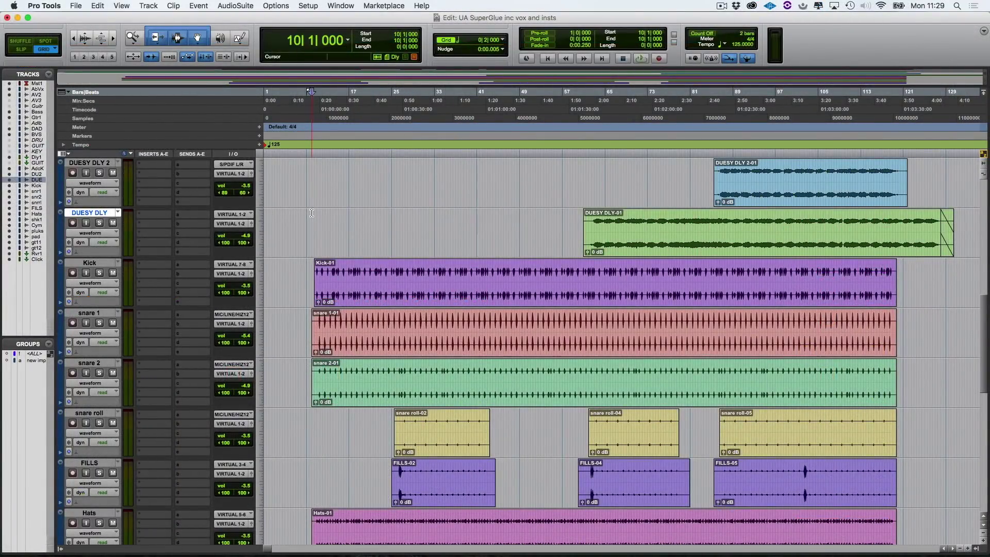
key("space")
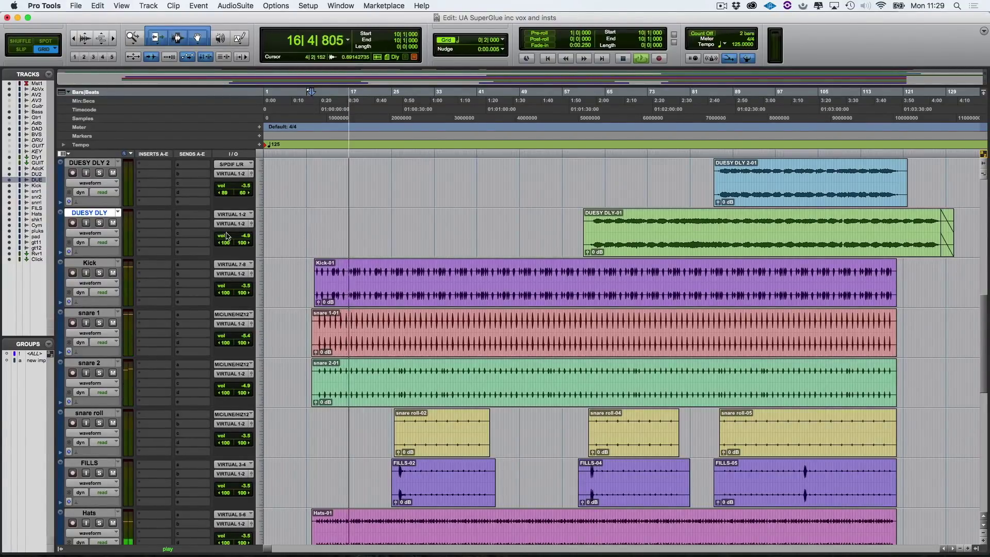
left_click(100, 273)
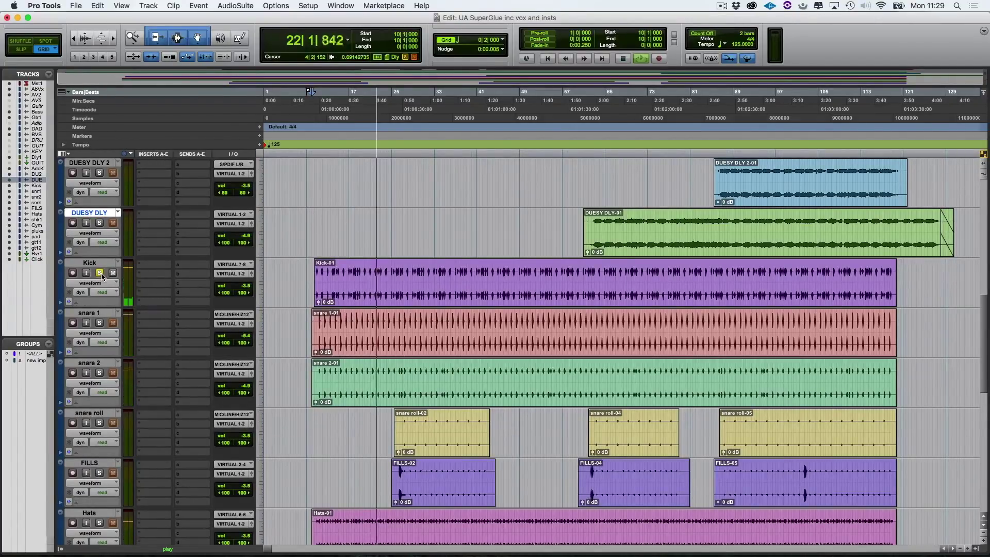
key("space")
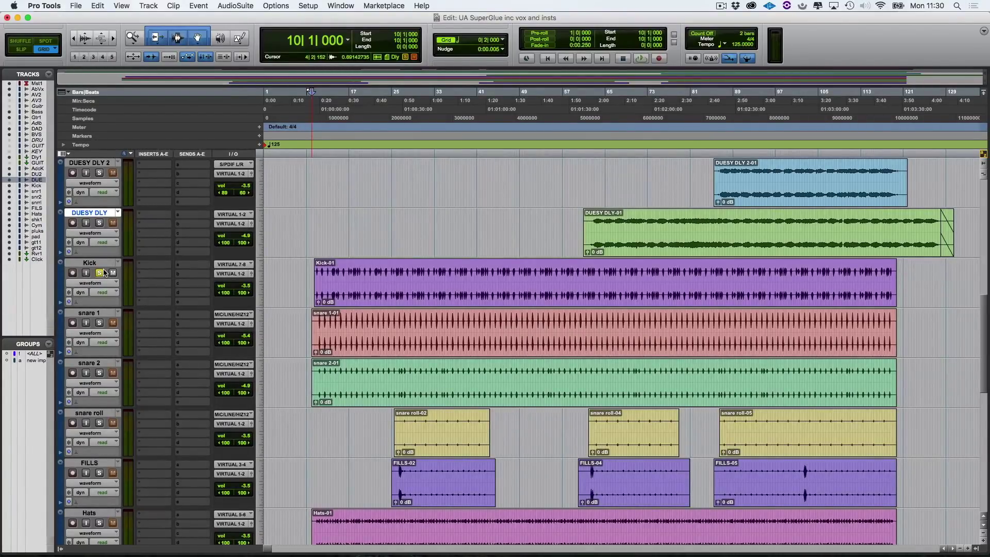
- Insert UAD Helios 69 (stereo) on Kick's insert slot and raise its Bass knob
left_click(155, 265)
mouse_move(185, 285)
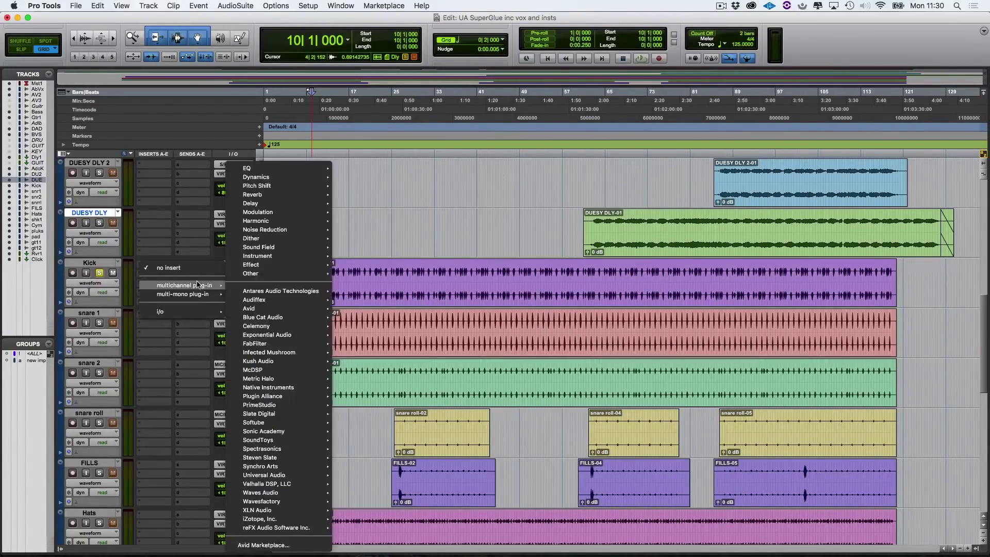
mouse_move(278, 168)
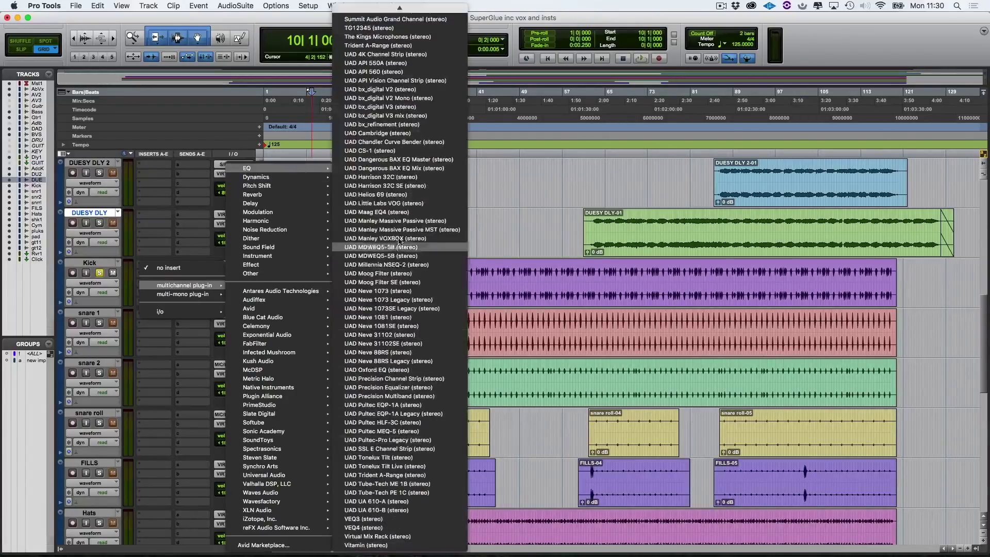
left_click(407, 194)
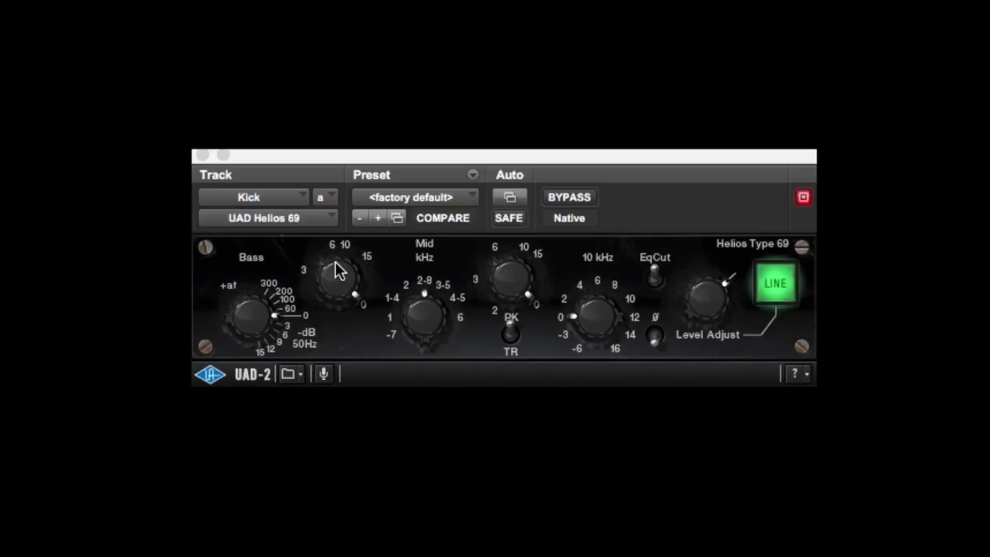
left_click(247, 312)
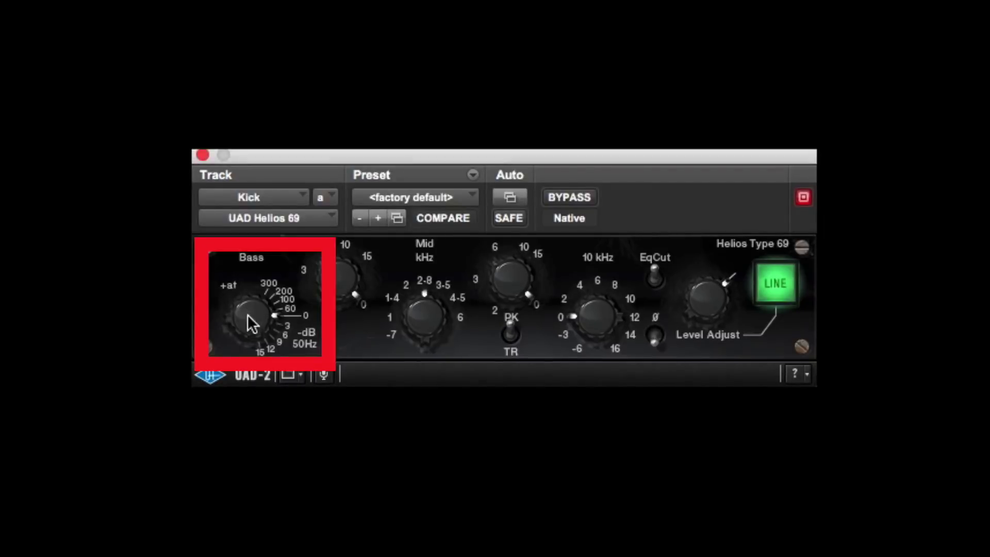
left_click_drag(247, 328, 248, 323)
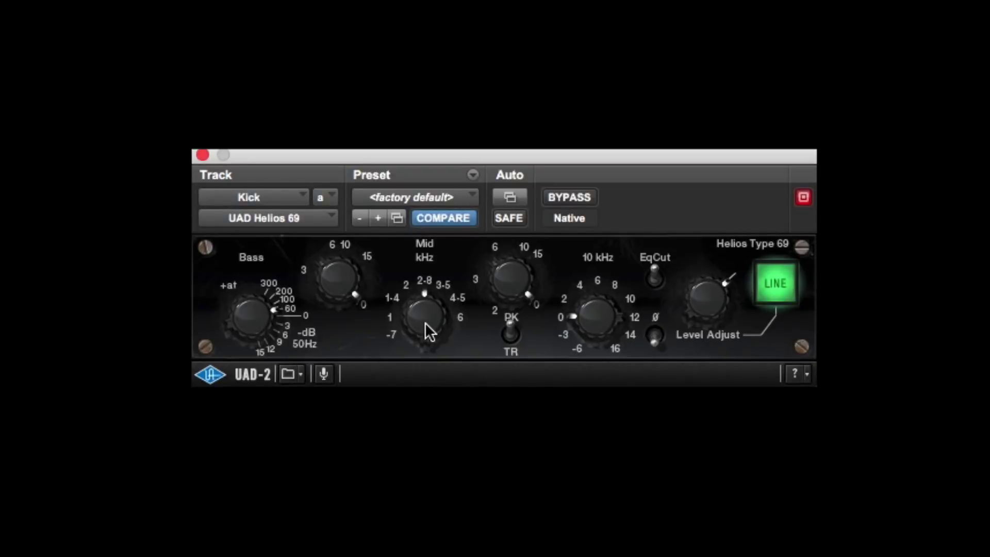
- Move the Kick Helios 69 mid band to 4-5 kHz, push mid gain up, and audition
left_click_drag(425, 323, 431, 268)
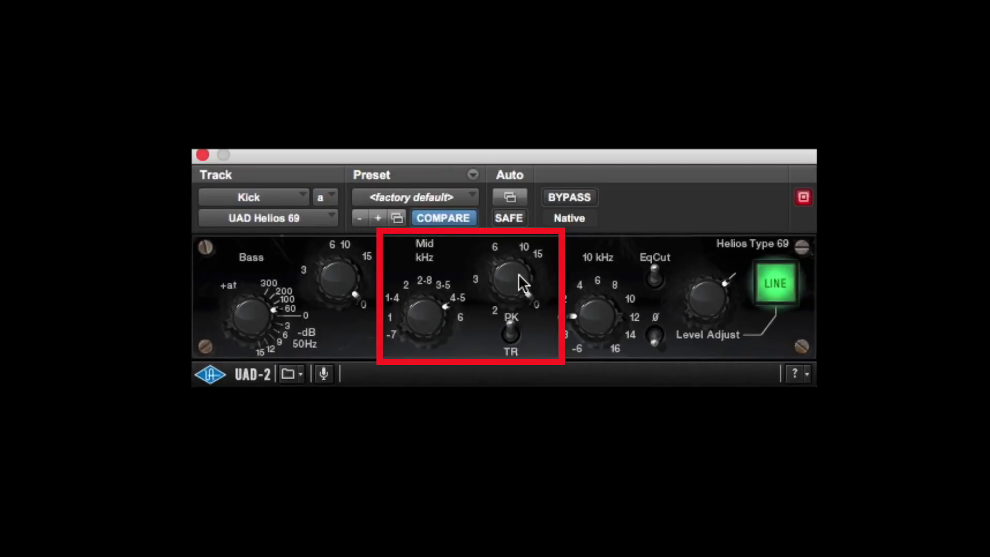
left_click_drag(518, 274, 508, 209)
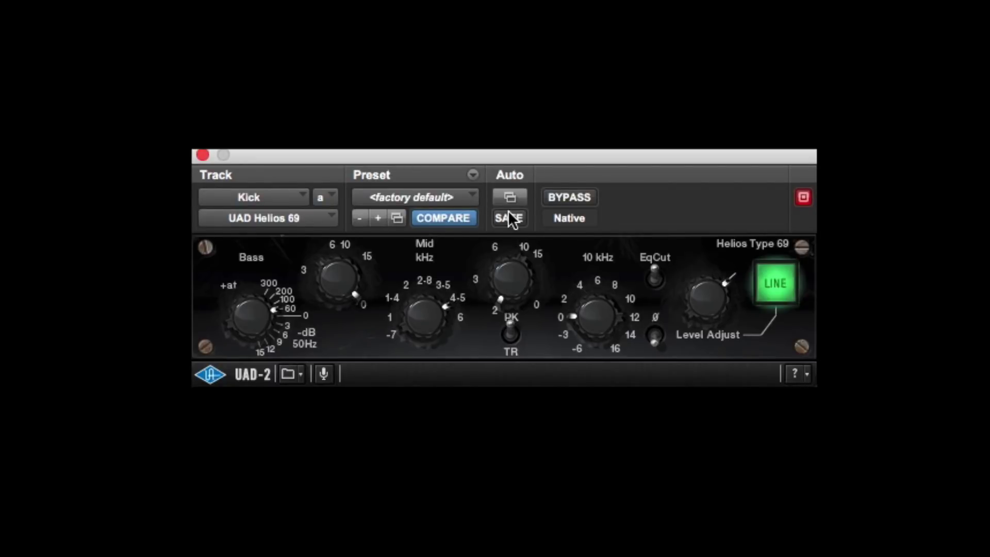
left_click_drag(508, 210, 497, 120)
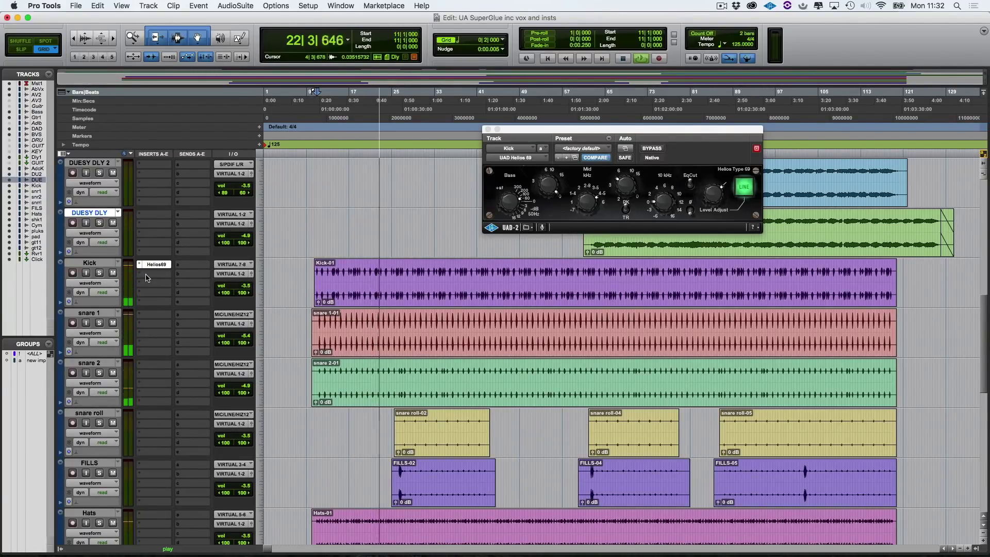
key("space")
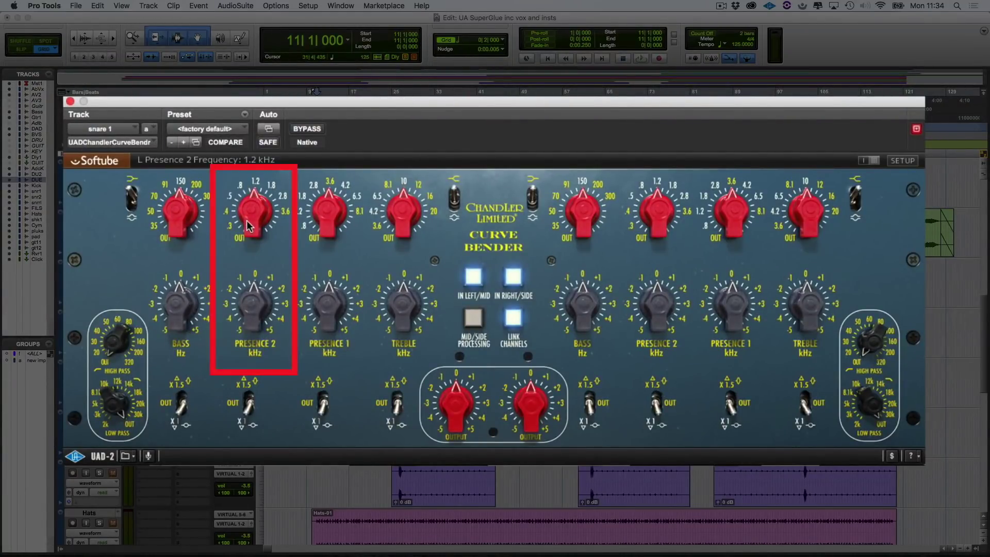
- Turn snare 1's Curve Bender Presence 2 frequency up to 3.6 kHz
left_click_drag(250, 222, 231, 144)
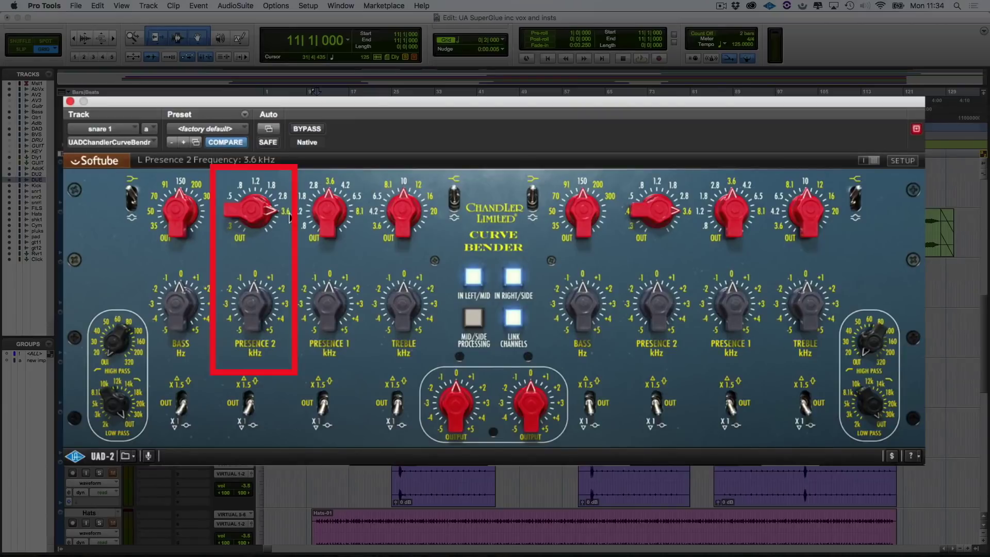
- Boost Presence 2 gain to 5.0 dB and A/B it against bypass during playback
left_click_drag(247, 314, 232, 199)
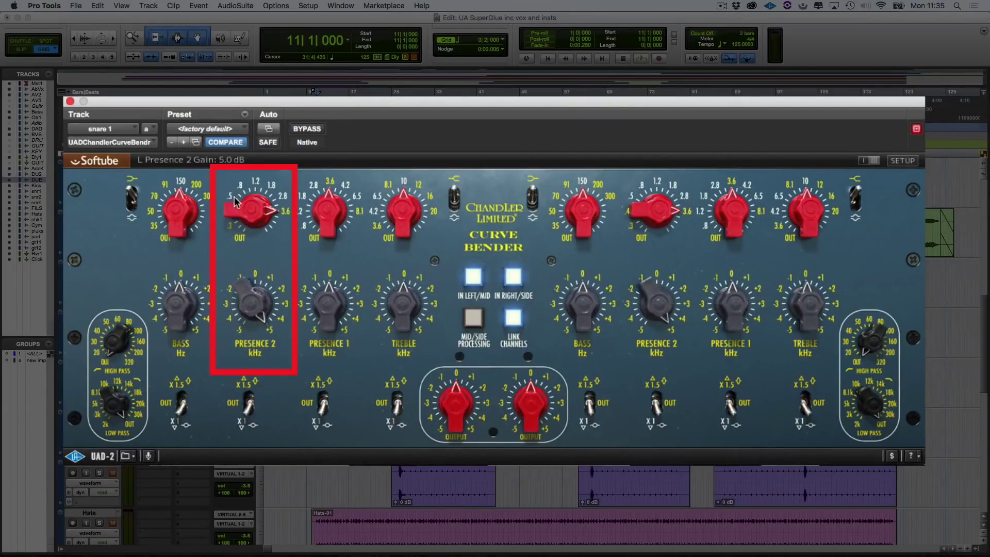
key("space")
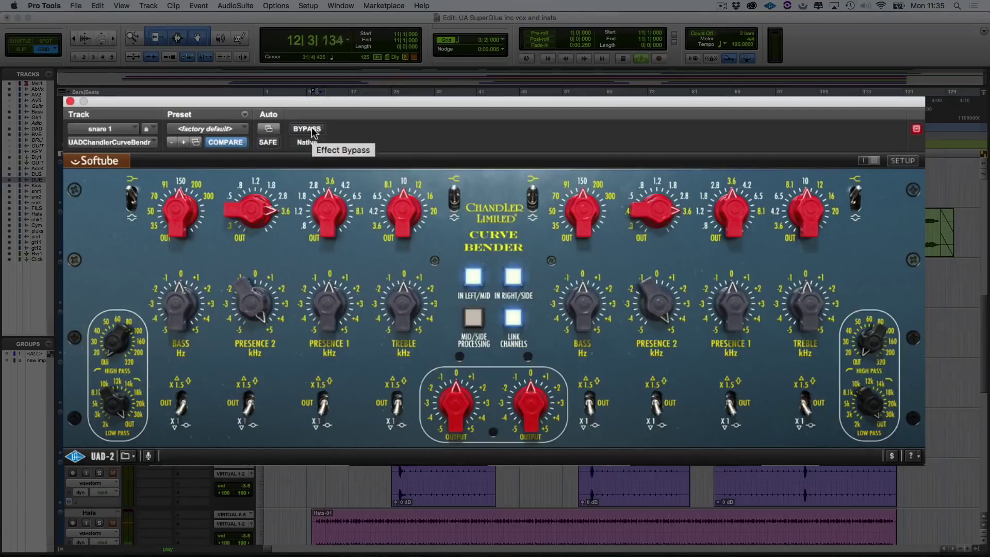
left_click(313, 130)
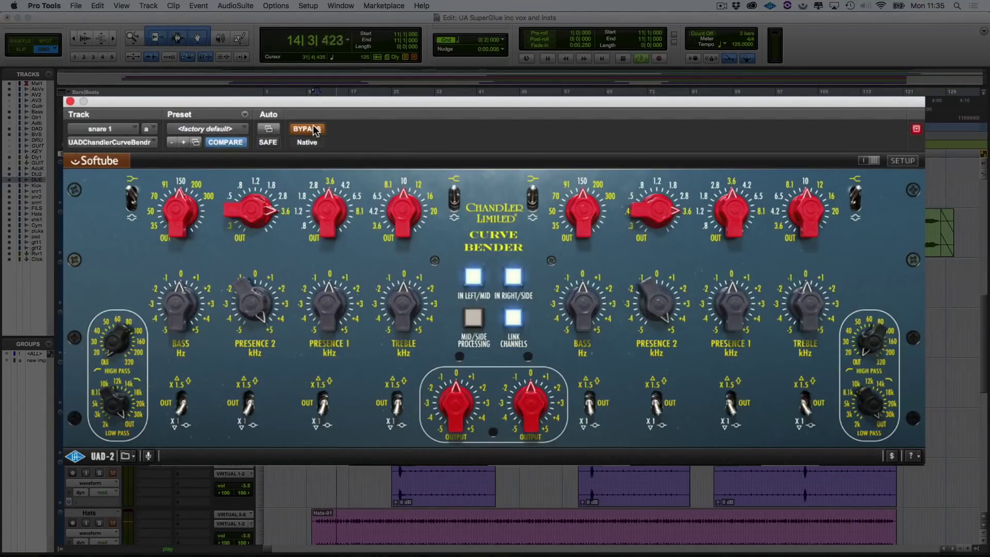
left_click(315, 130)
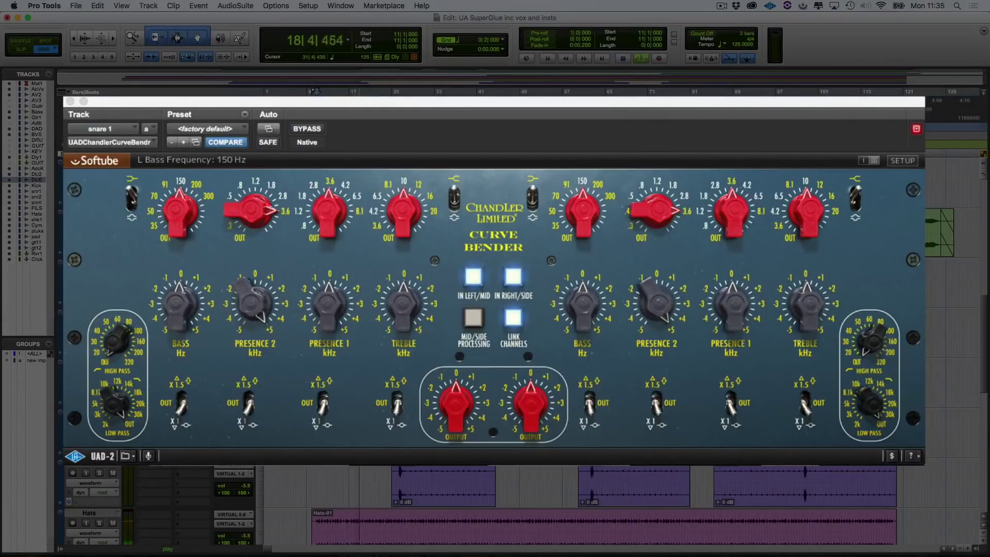
key("space")
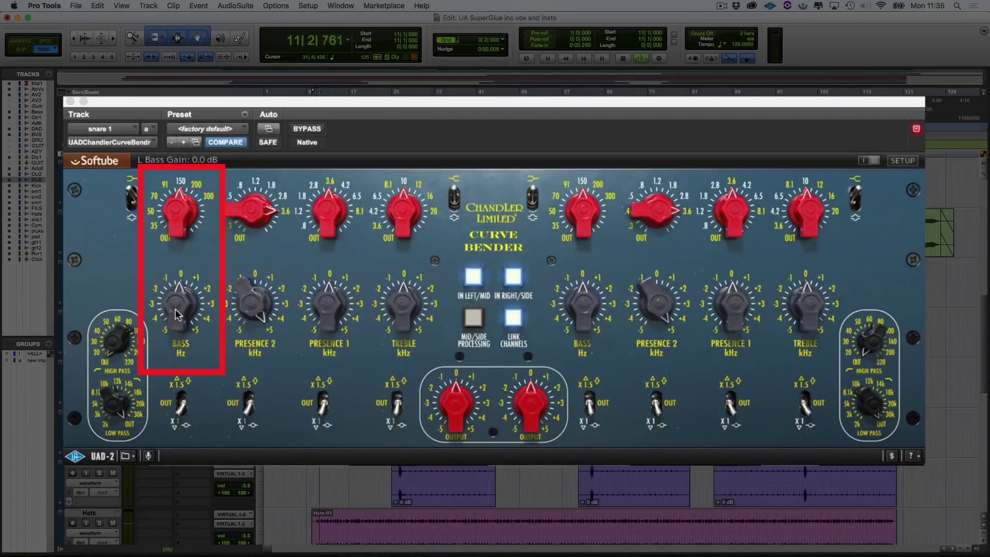
- Set the Bass gain to 1.5 dB, compare with bypass, and close the Curve Bender window
left_click_drag(175, 309, 170, 278)
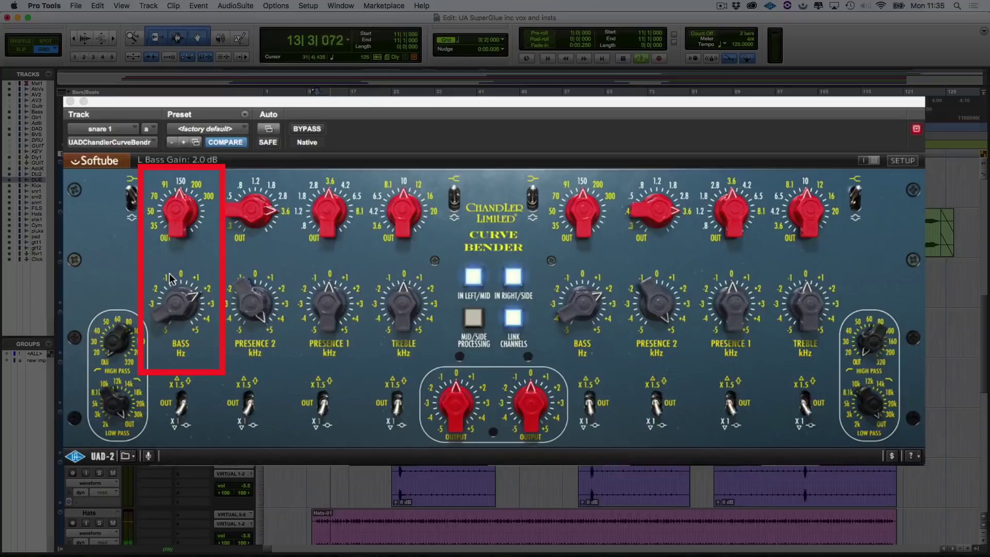
left_click_drag(169, 281, 169, 287)
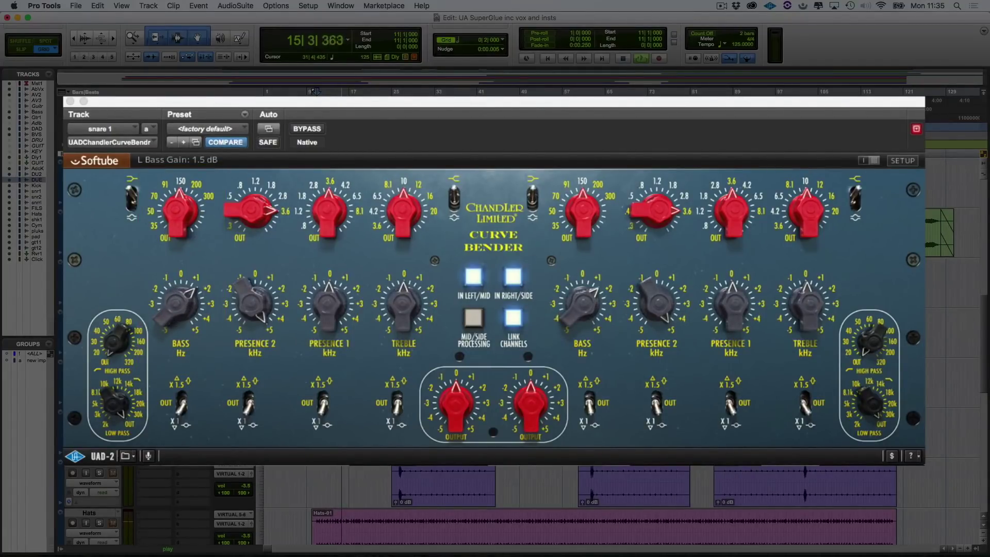
left_click(311, 132)
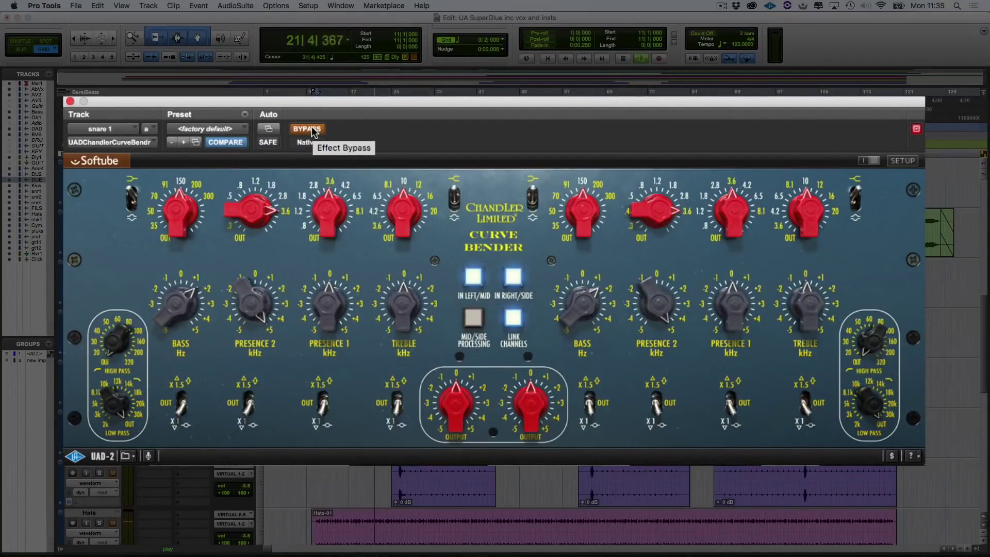
left_click(311, 132)
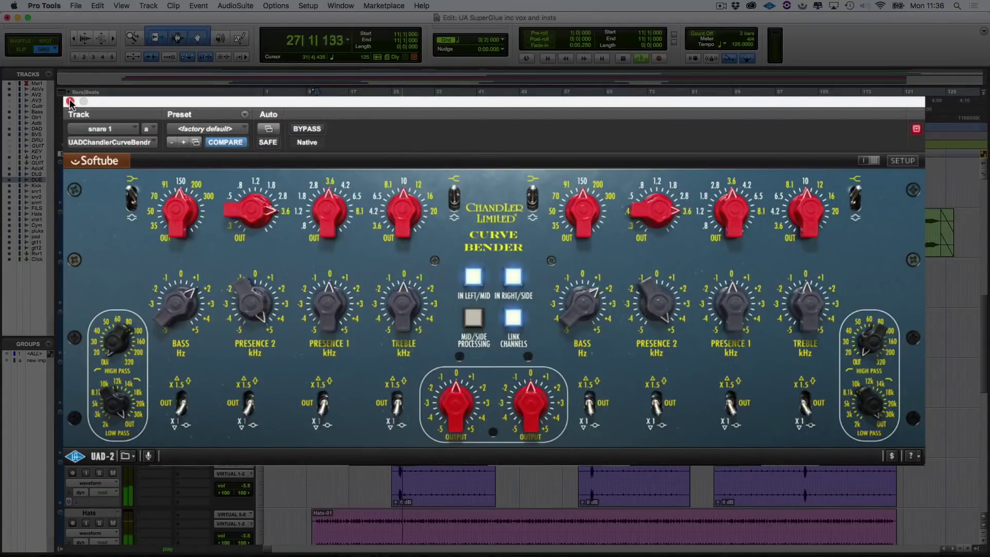
key("space")
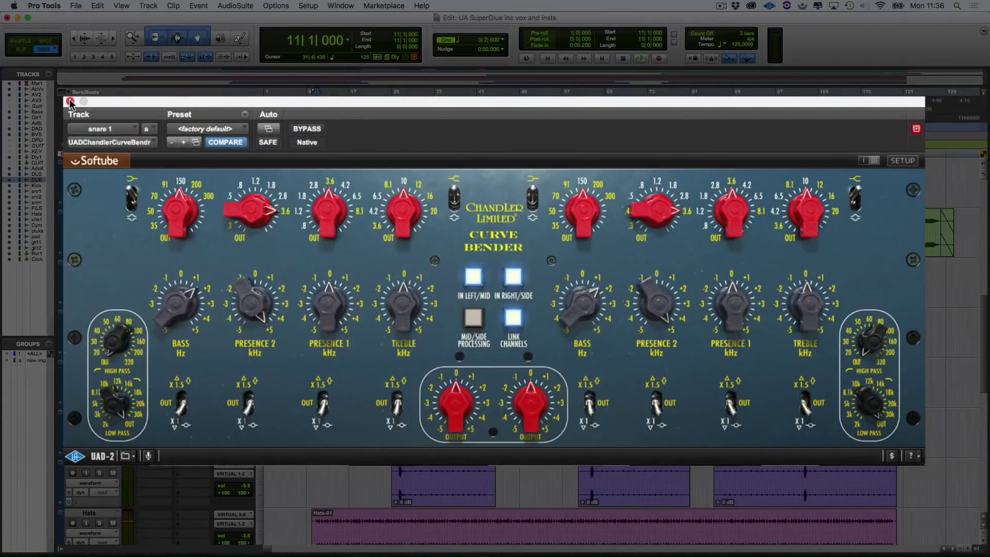
left_click(70, 101)
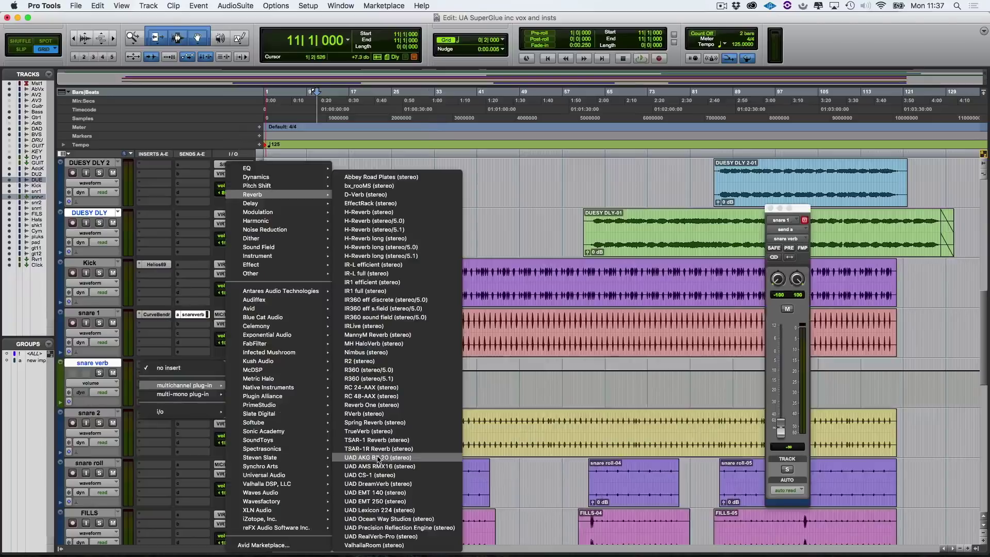
- Insert UAD AKG BX 20 on snare verb and raise snare 1's send to it
left_click(378, 458)
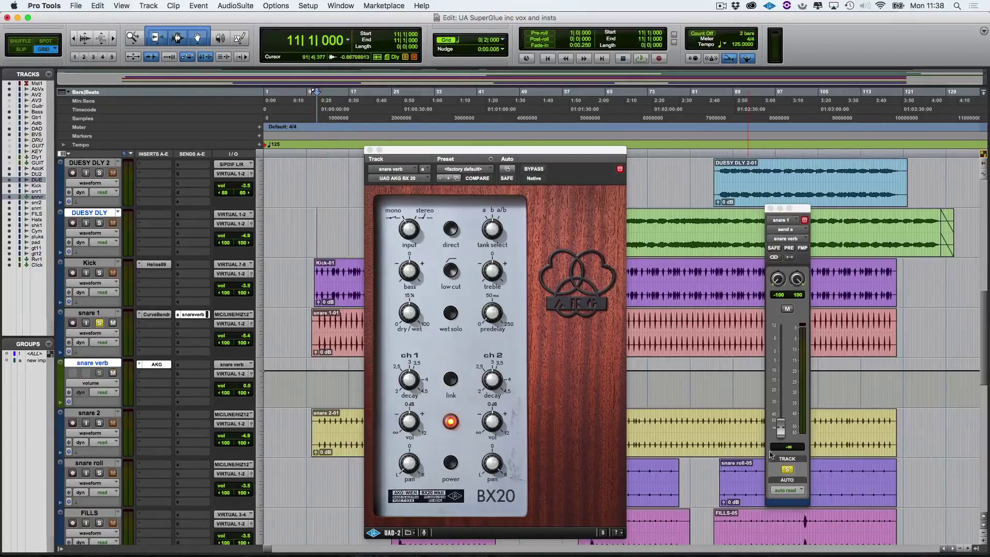
left_click_drag(780, 427, 780, 381)
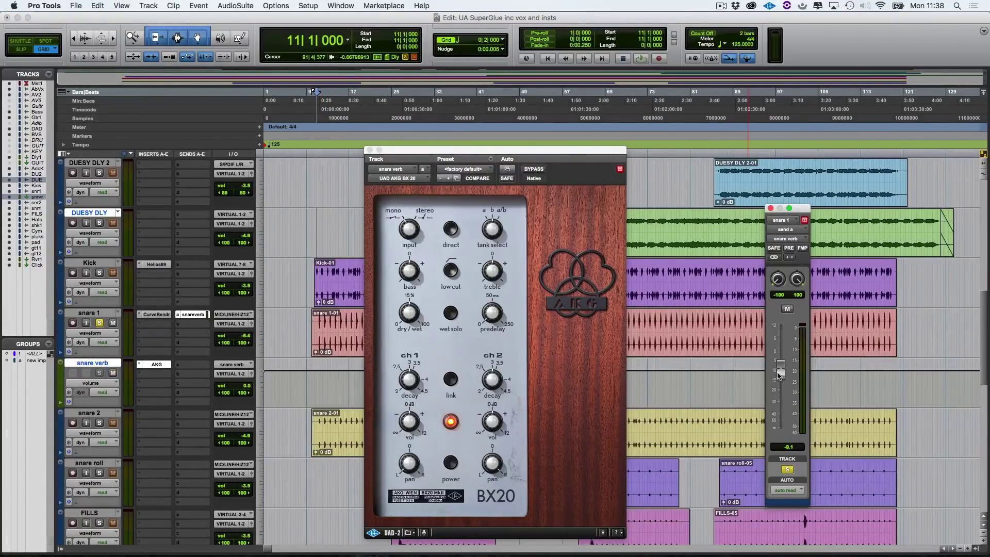
key("space")
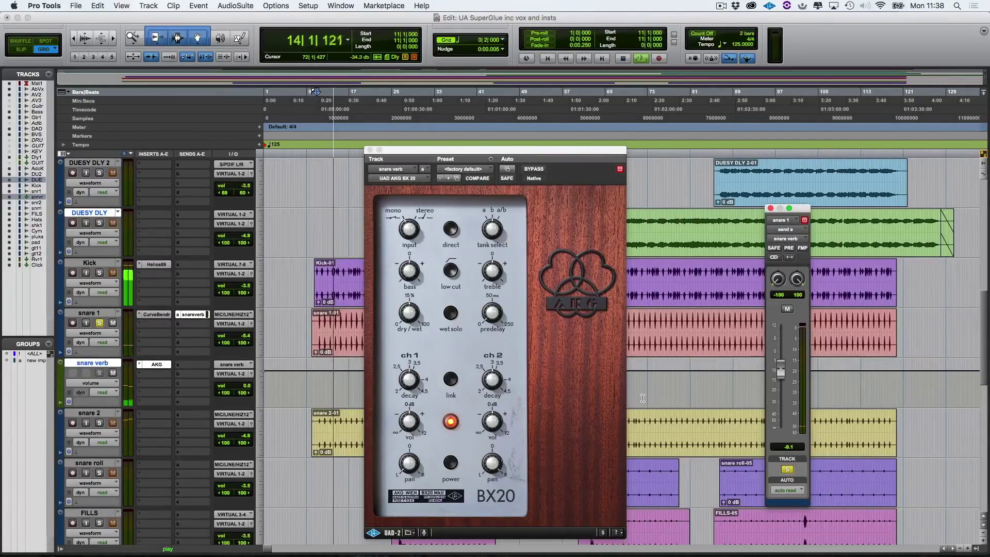
key("space")
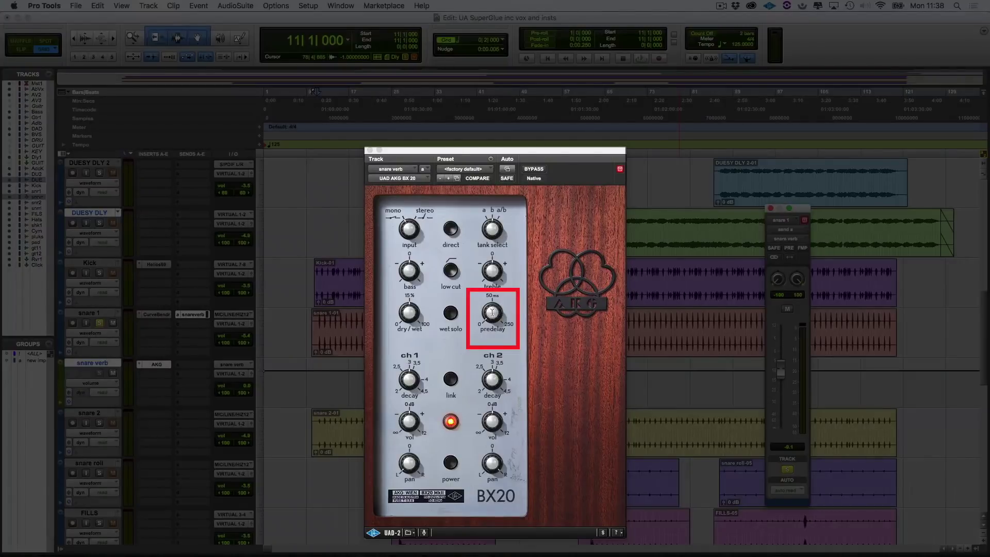
- Nudge the BX20 predelay, audition, and set it back to its original value
left_click_drag(492, 312, 492, 307)
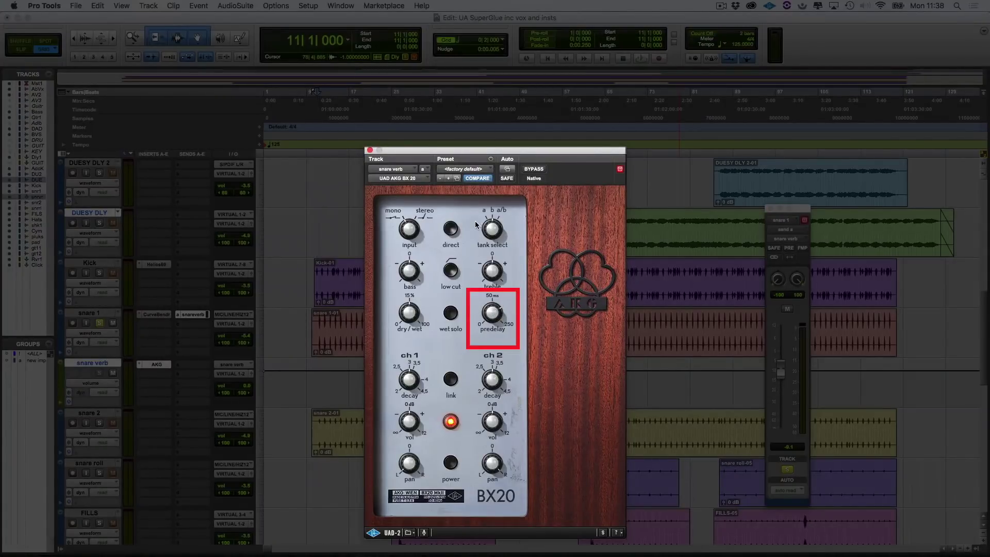
key("space")
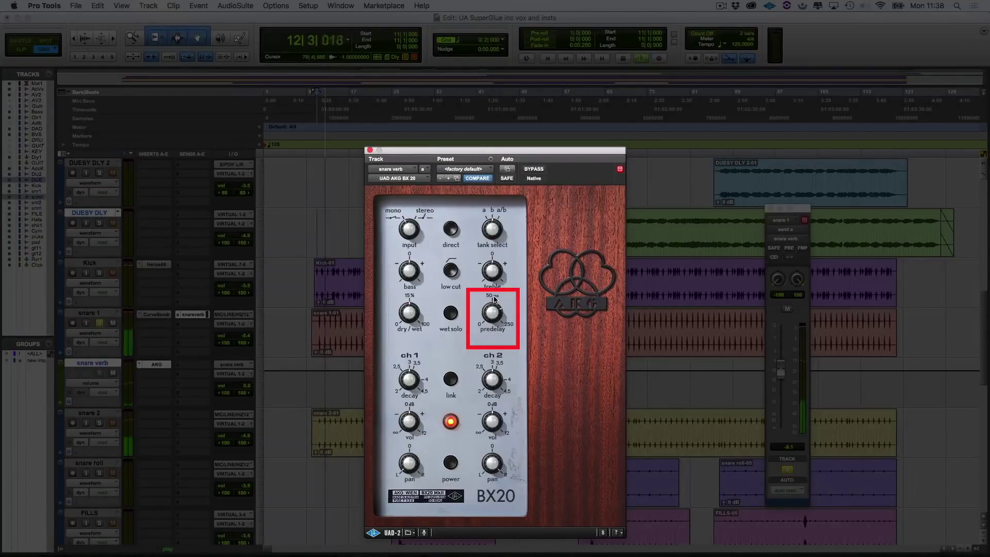
left_click_drag(492, 301, 488, 396)
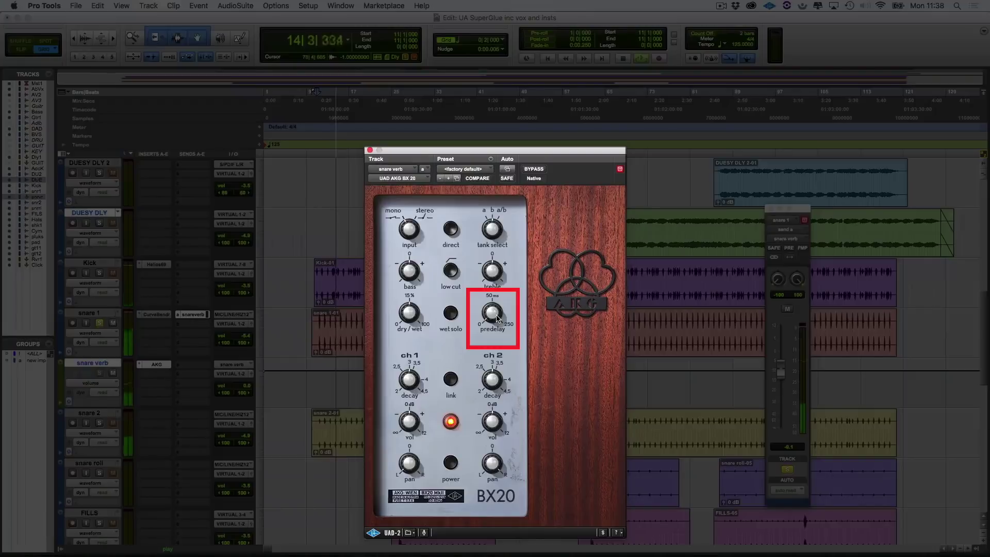
left_click(481, 227)
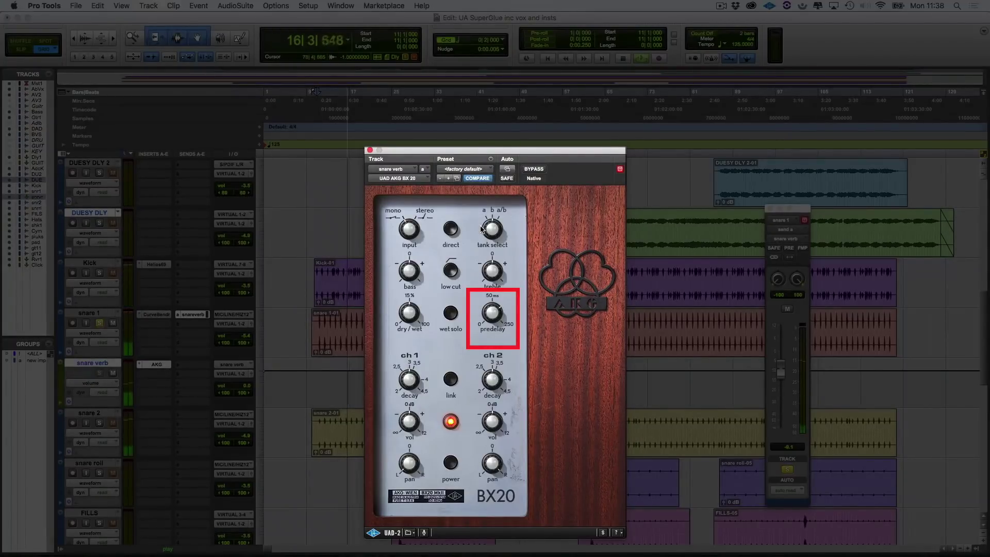
key("space")
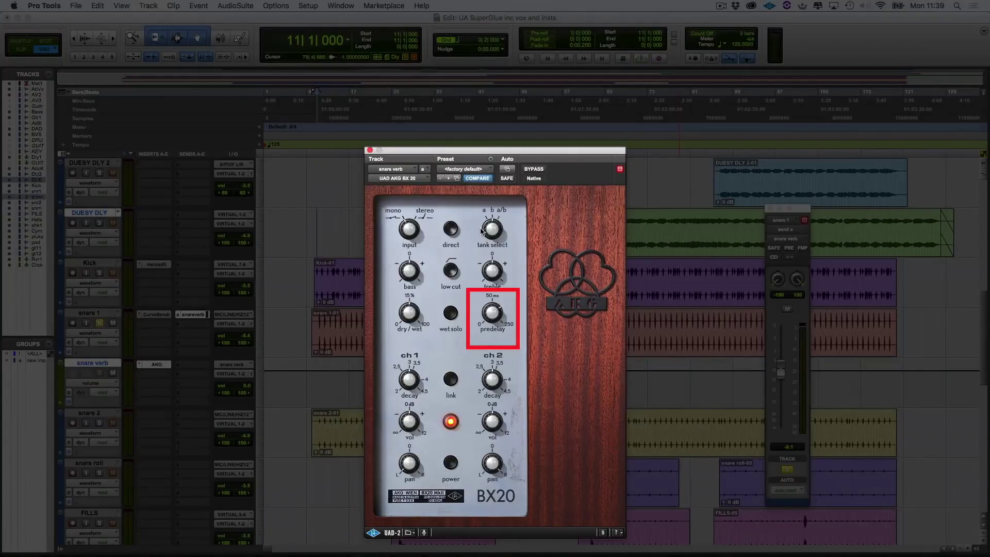
key("space")
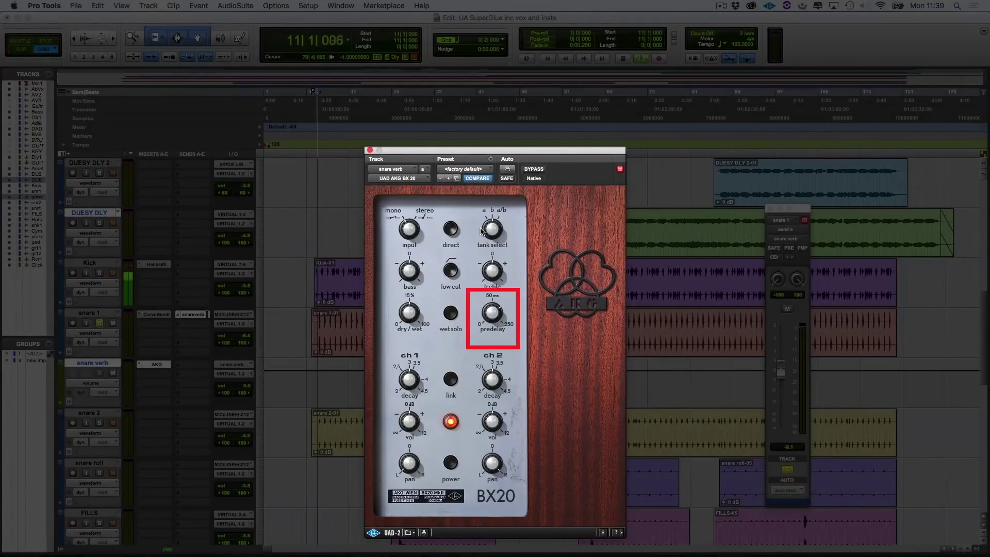
- Unsolo snare 1, lower its reverb send to about -11.3 dB, and close the BX20 window
left_click(100, 323)
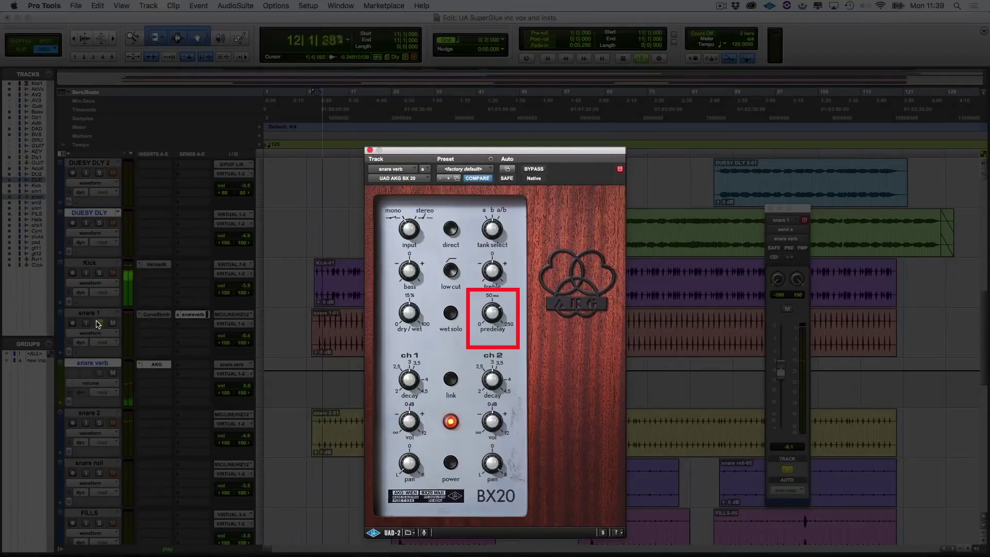
left_click(100, 323)
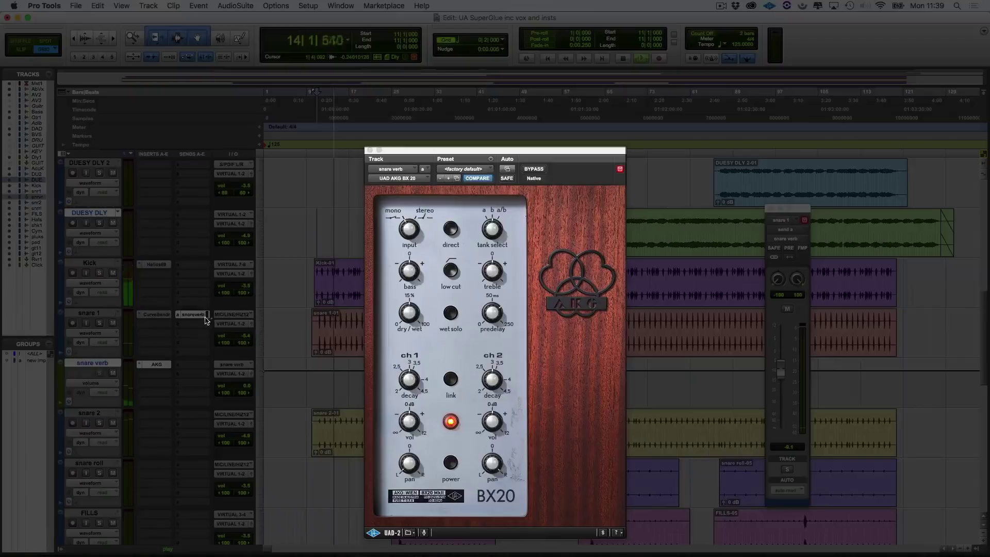
left_click_drag(781, 372, 784, 380)
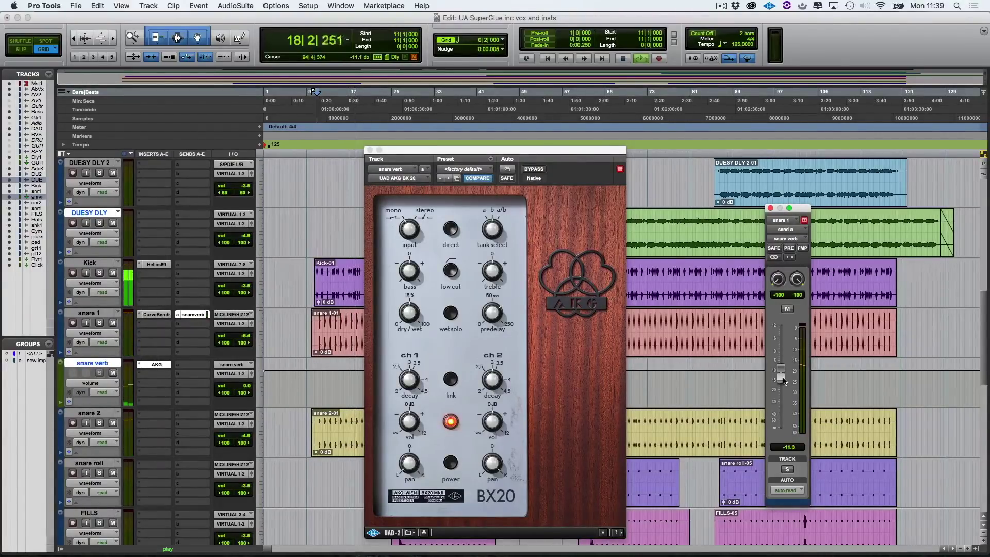
key("space")
left_click(370, 150)
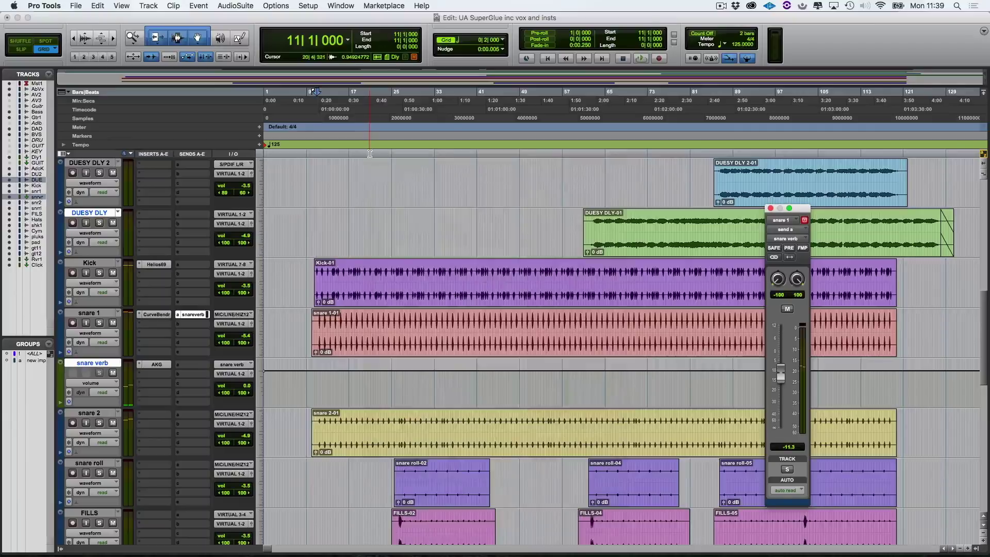
- Solo snare 2 and play it twice from bar 11 beat 3
left_click(319, 380)
left_click(100, 423)
key("space")
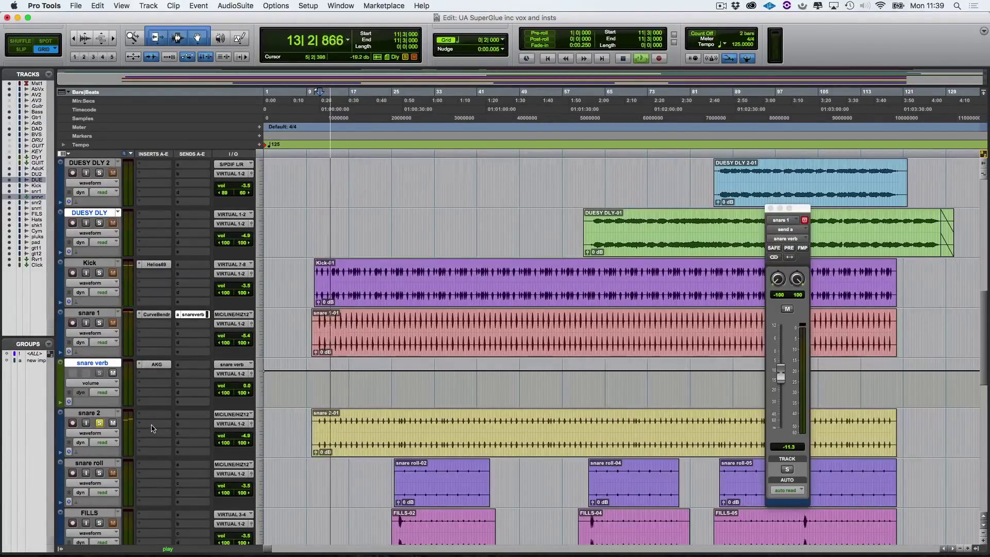
key("space")
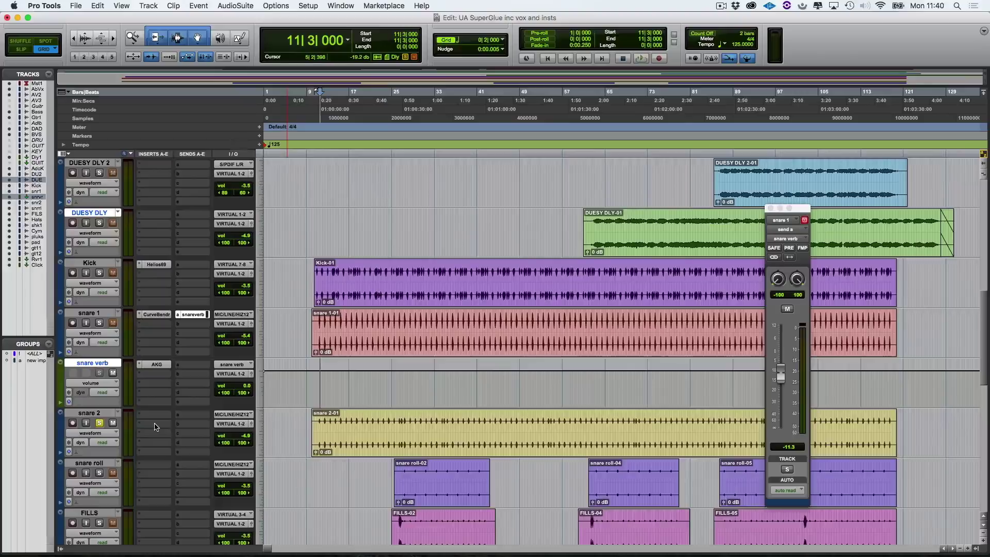
key("space")
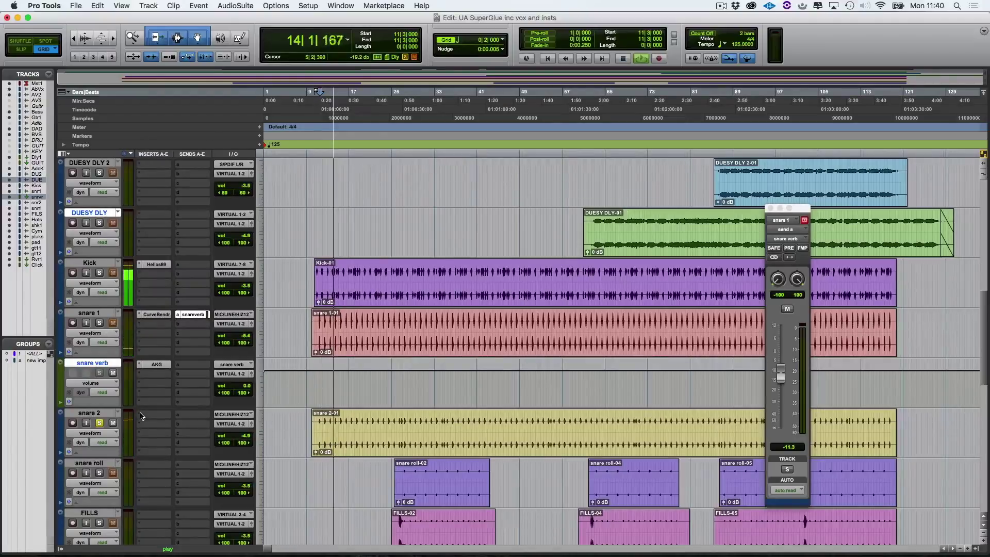
key("space")
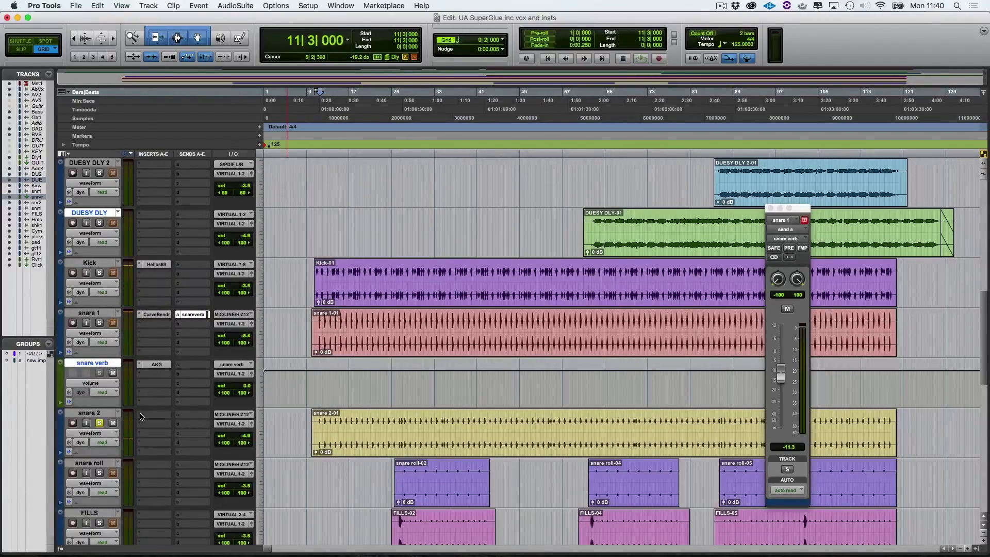
left_click(141, 417)
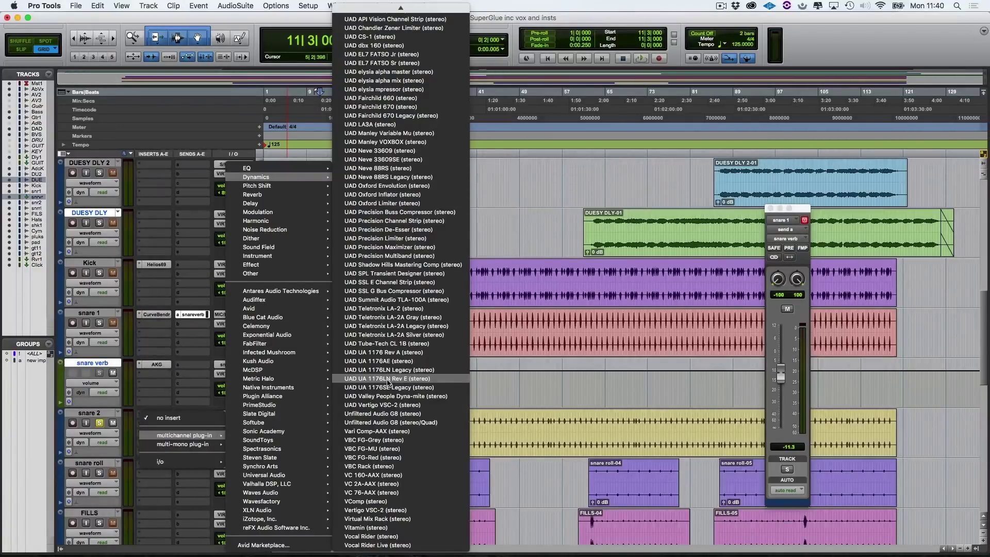
- Add UA 1176LN Rev E to snare 2, lowering attack, raising input, trimming output slightly
left_click(397, 379)
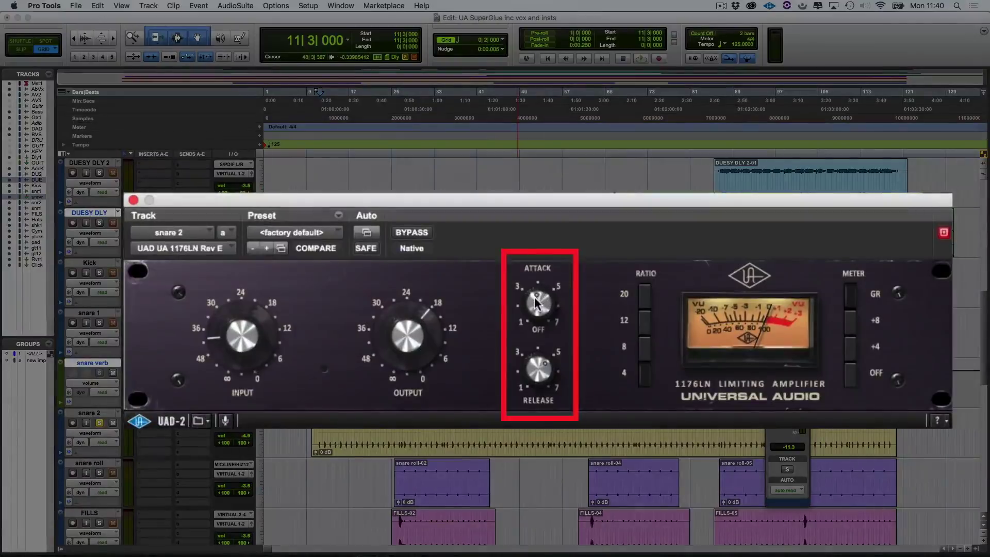
left_click_drag(534, 297, 525, 360)
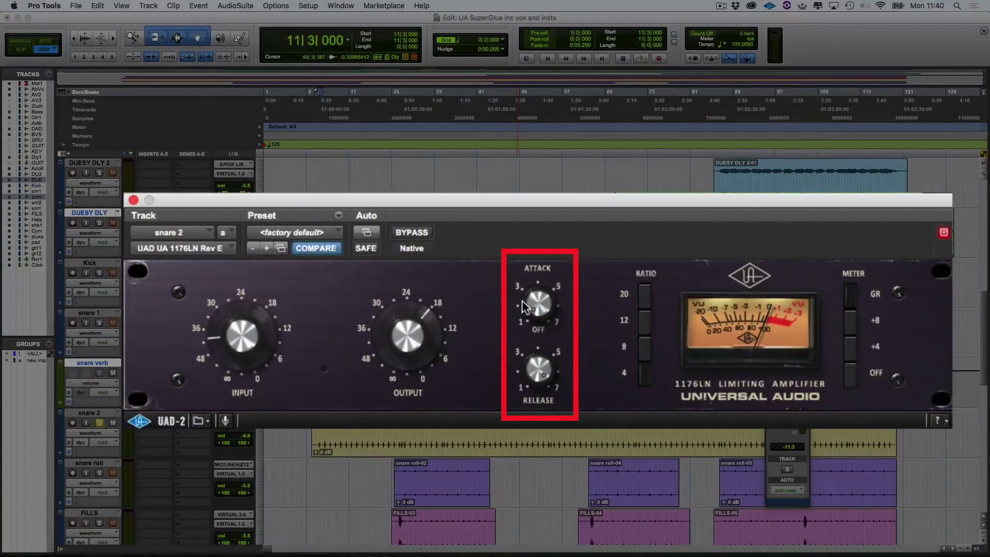
key("space")
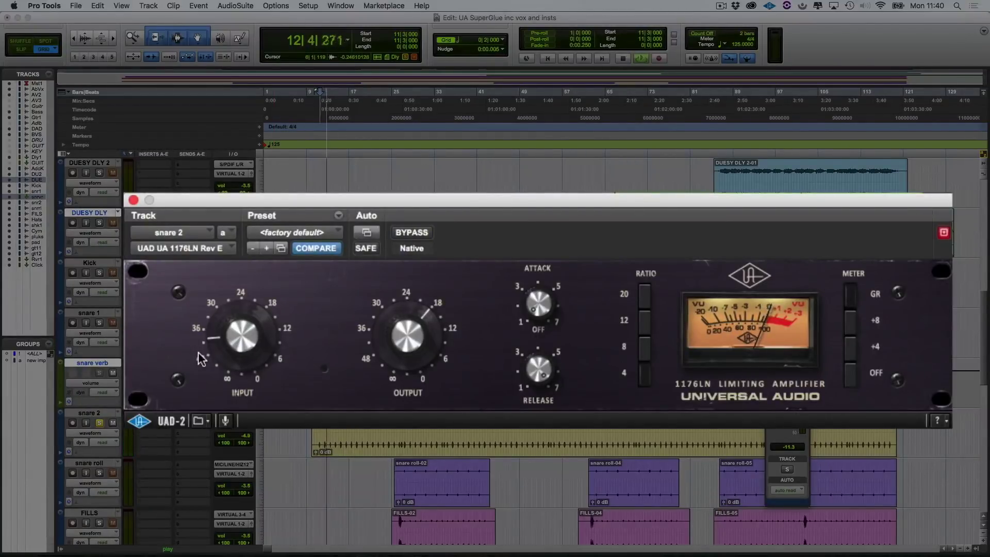
left_click_drag(221, 341, 222, 287)
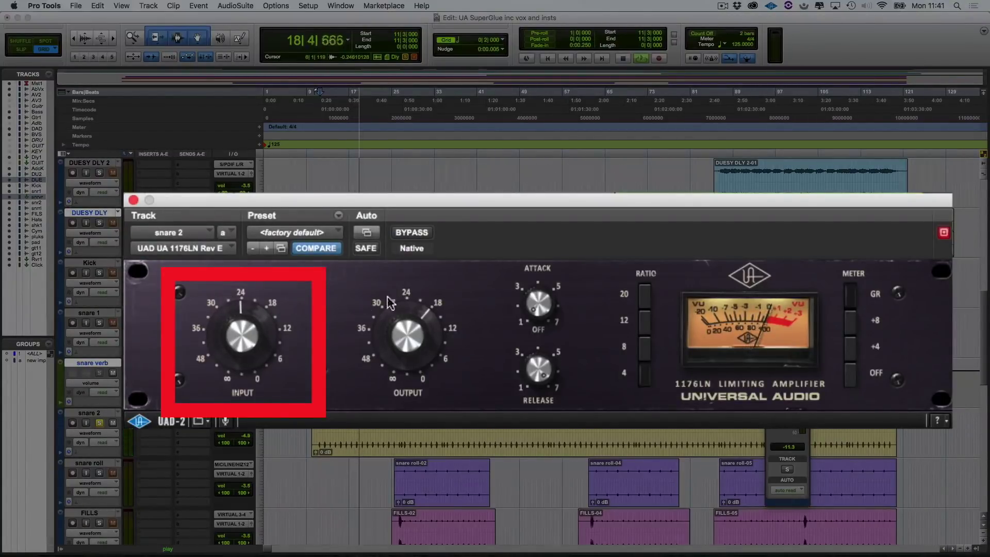
left_click_drag(407, 321, 407, 327)
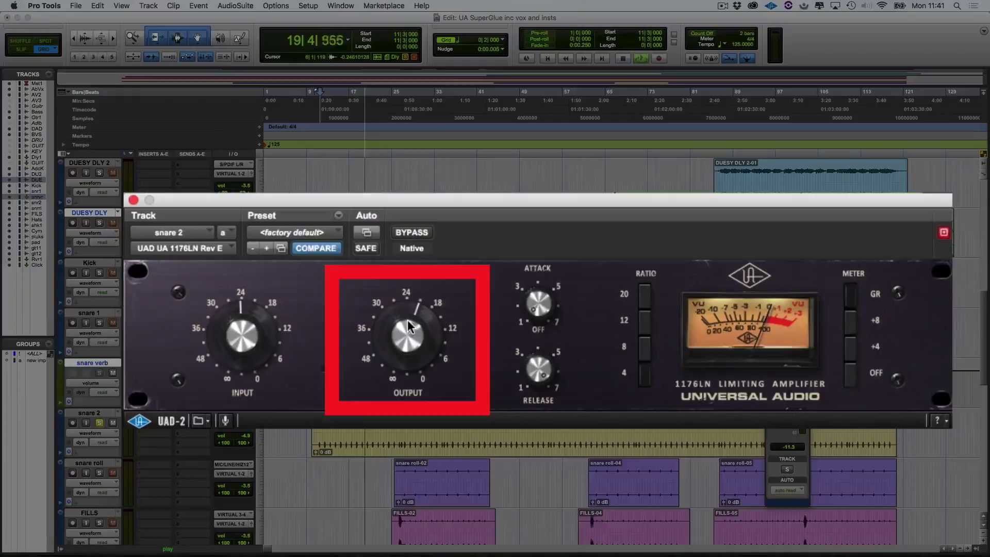
left_click(406, 232)
left_click(405, 233)
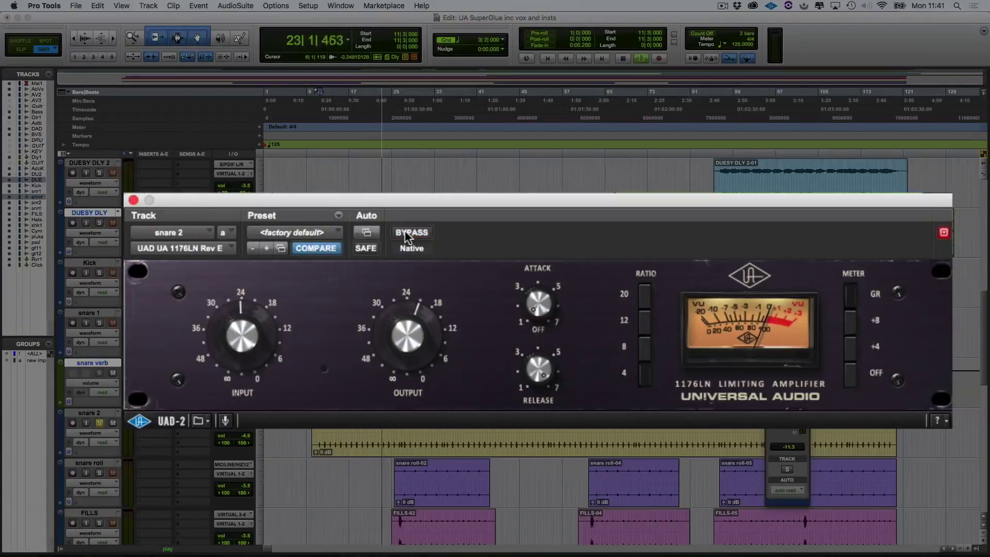
left_click_drag(403, 314, 402, 318)
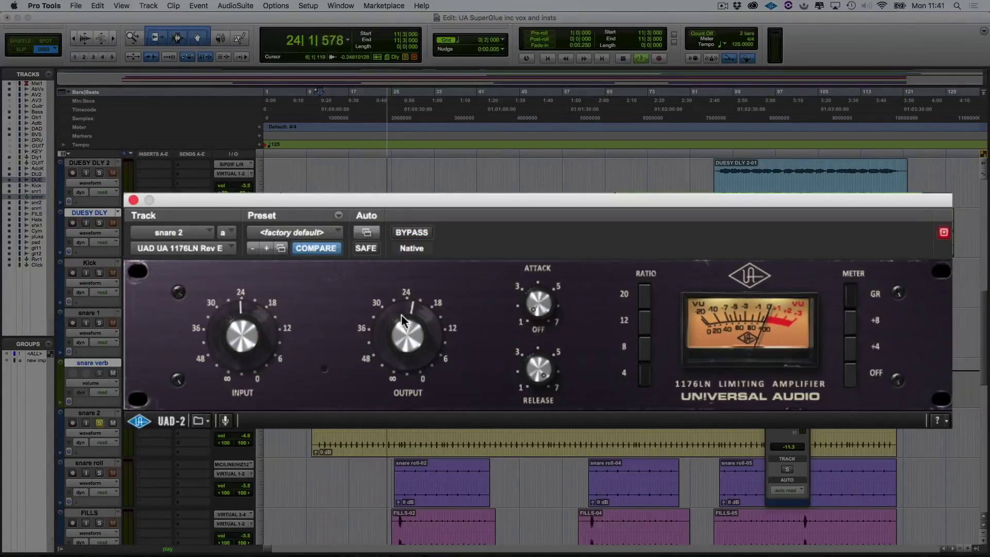
key("space")
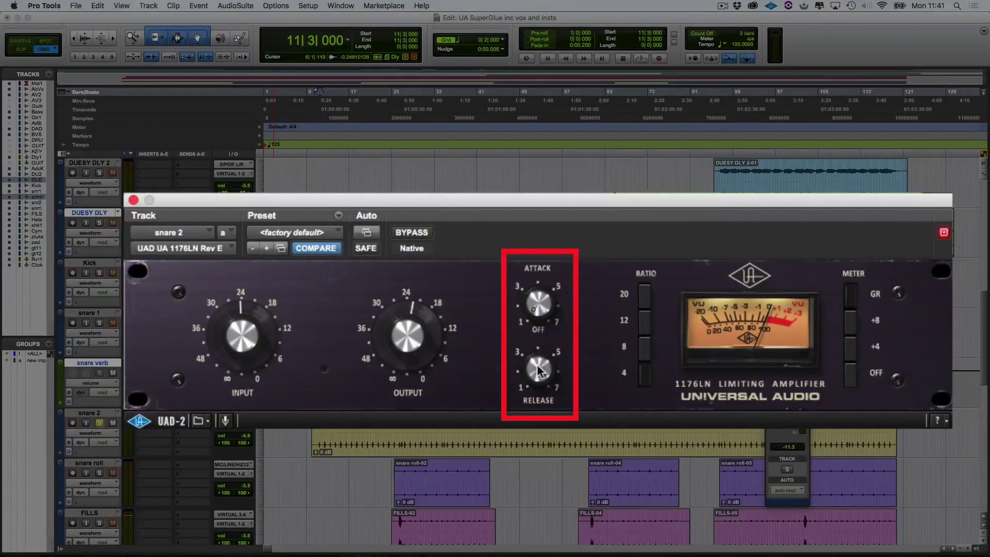
- A/B the snare 2 1176LN against bypass during playback and set its ratio to 12
key("space")
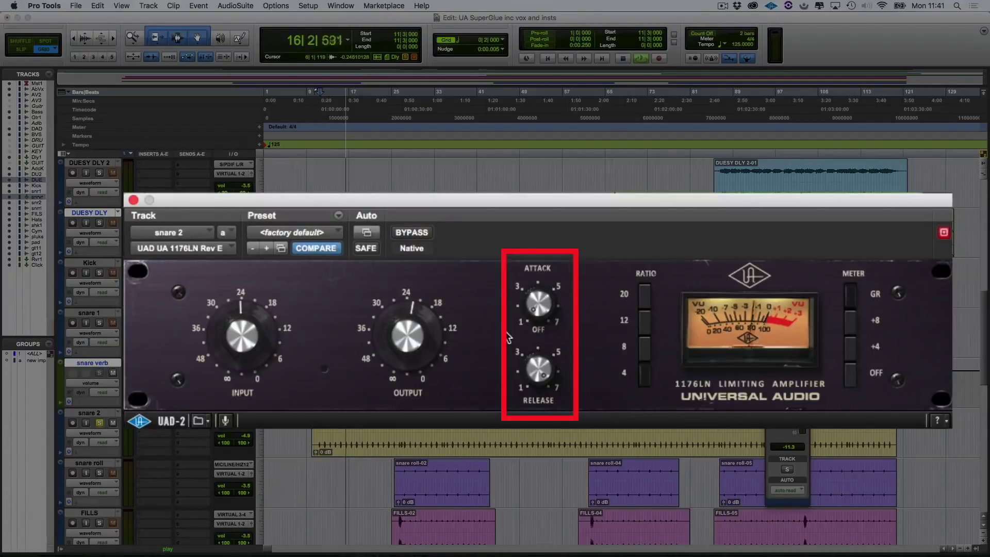
key("space")
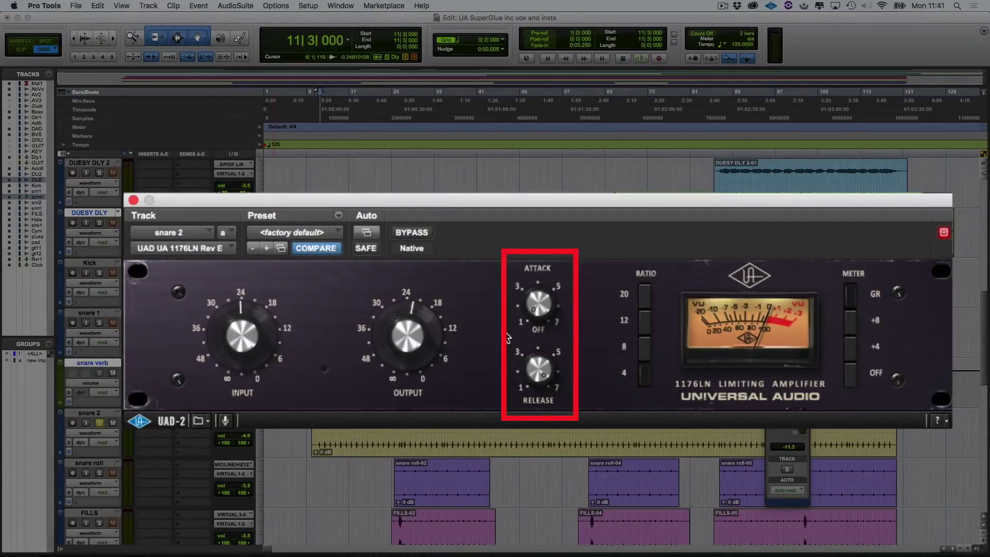
key("space")
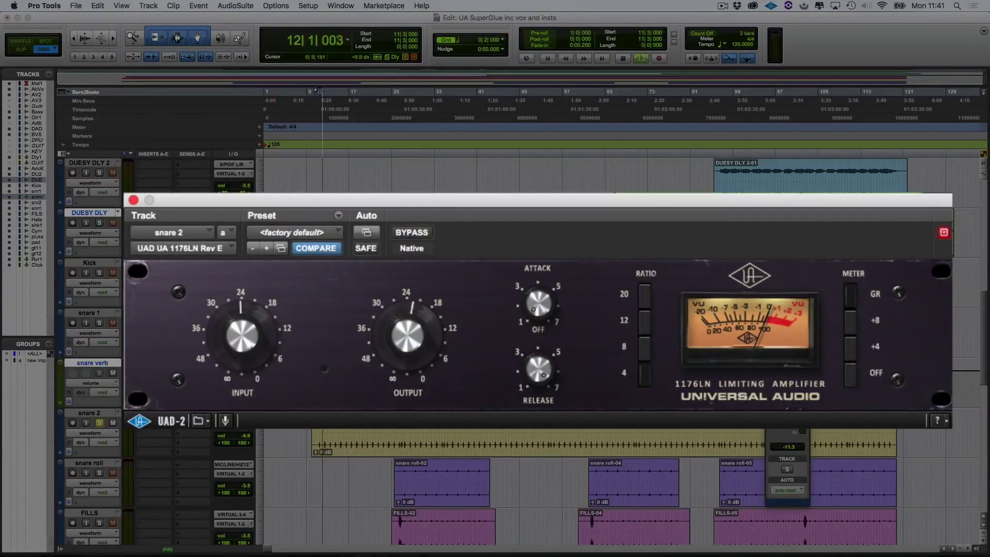
left_click(413, 231)
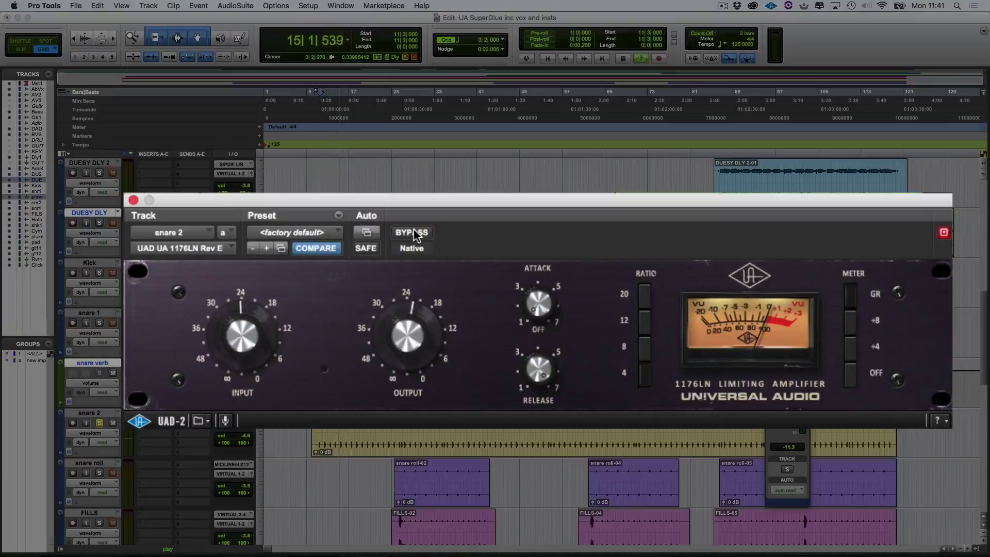
left_click(413, 231)
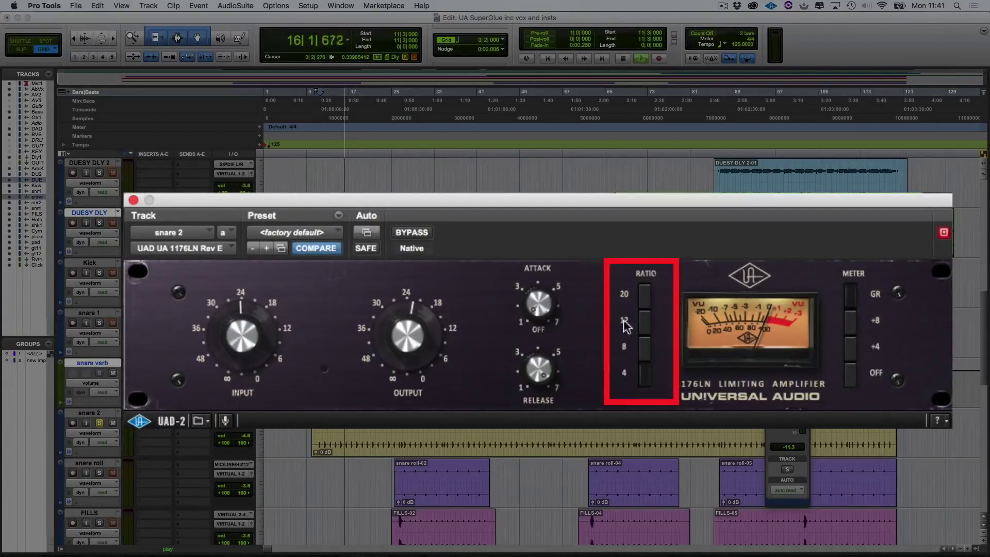
left_click(641, 322)
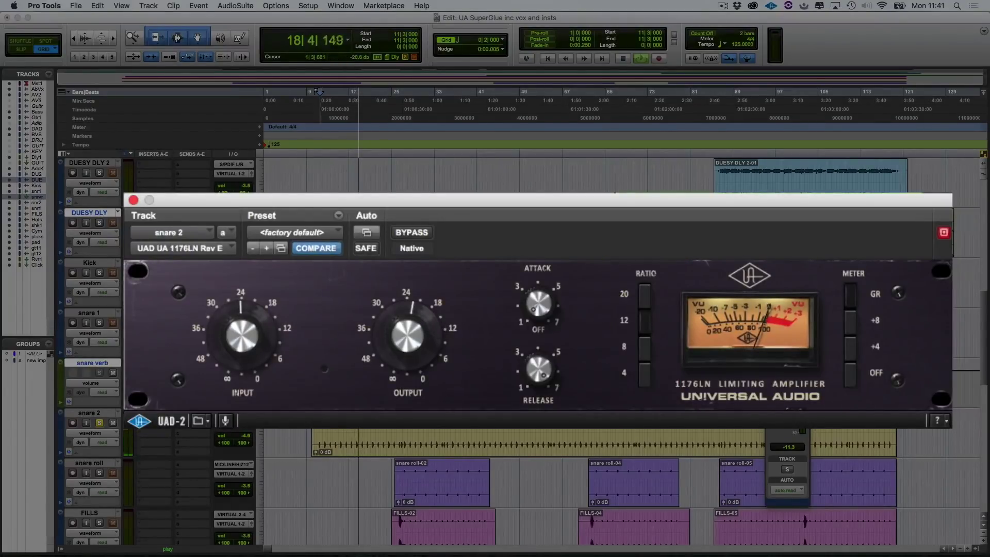
left_click(100, 423)
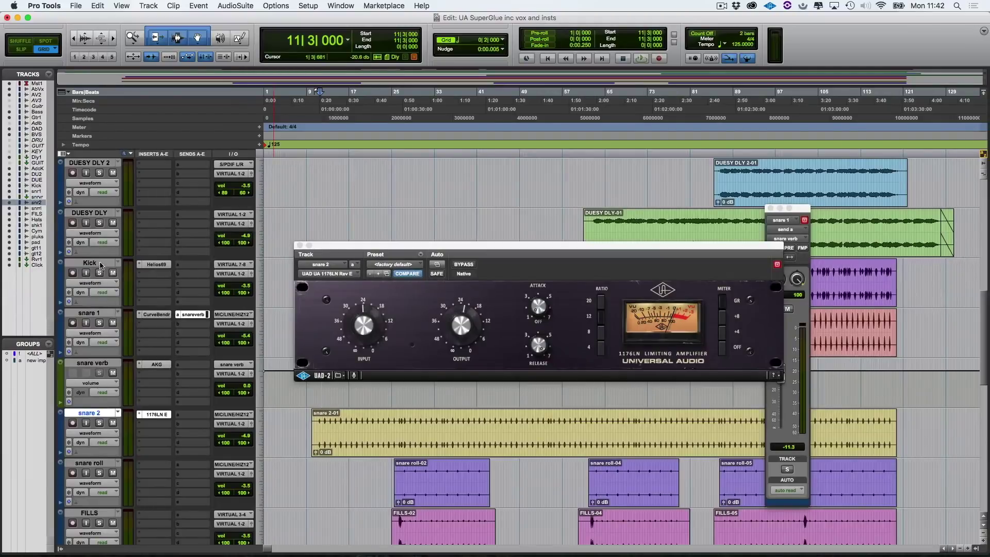
- Solo Kick through snare 2 together and play them back
left_click(98, 264, "shift")
left_click(100, 272, "alt+shift")
key("space")
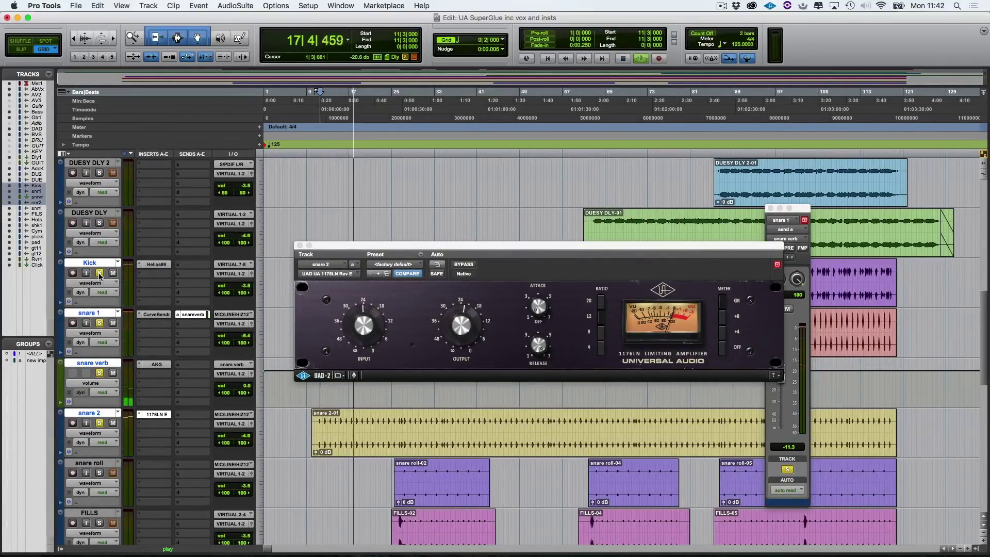
key("space")
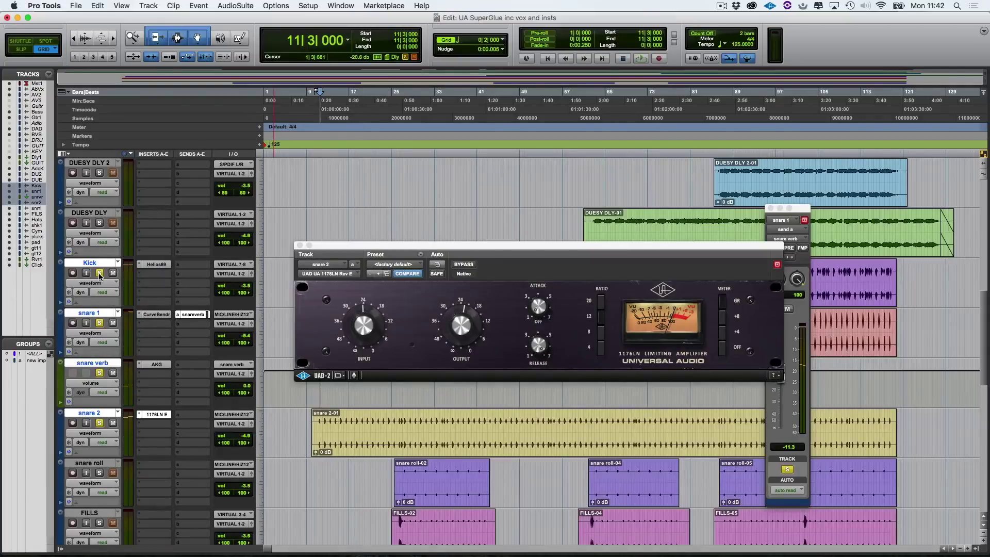
- Clear all track solos and solo the snare roll track
left_click(99, 273, "alt")
scroll(400, 335, "down", 2)
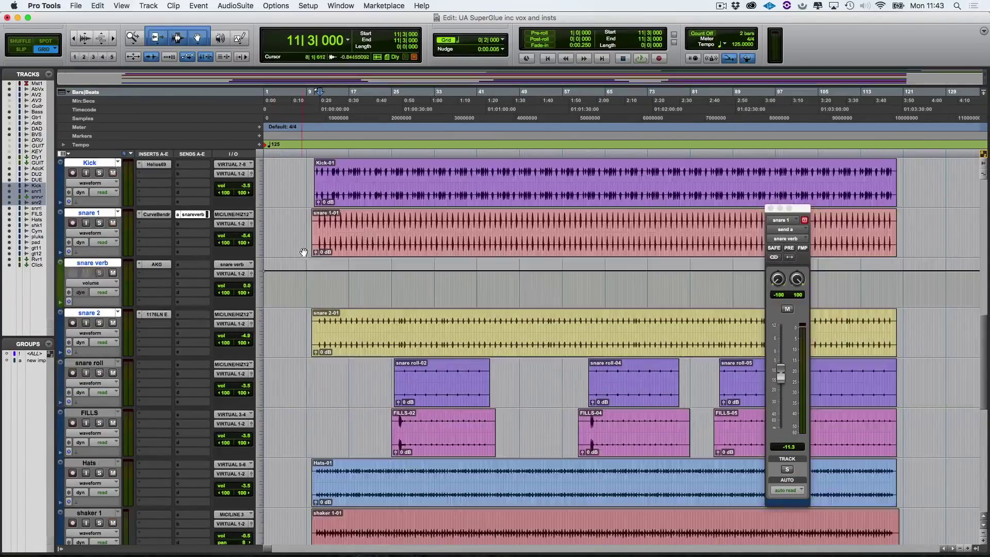
left_click(100, 372)
- Play from bar 63, adding snare 2, snare verb and snare 1 to the soloed snare roll
left_click(596, 371)
key("space")
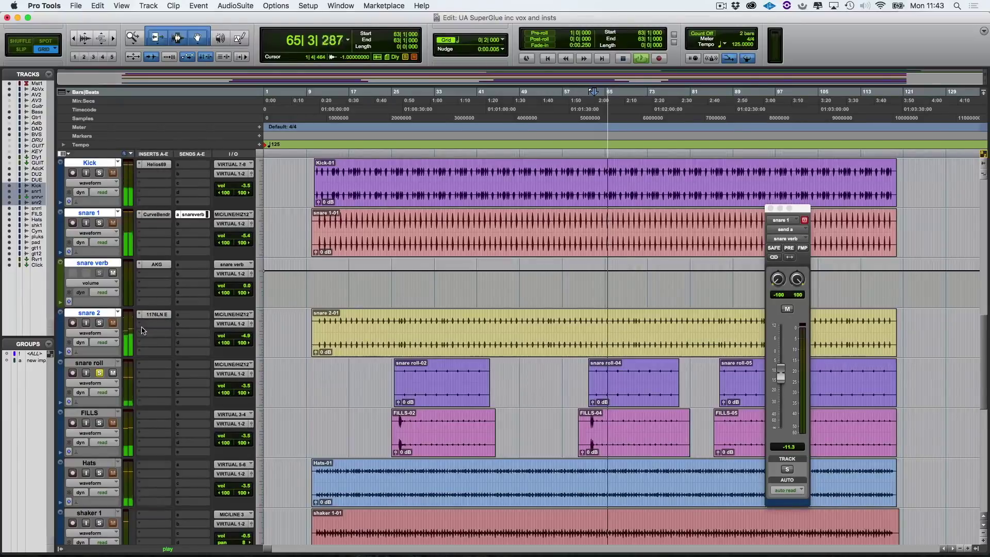
left_click(100, 323)
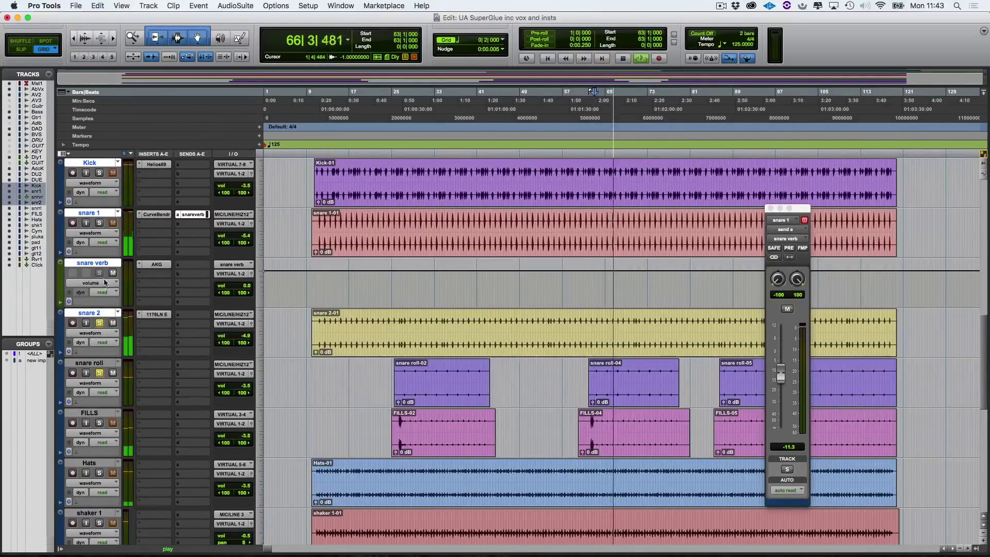
left_click(99, 273)
left_click(99, 222)
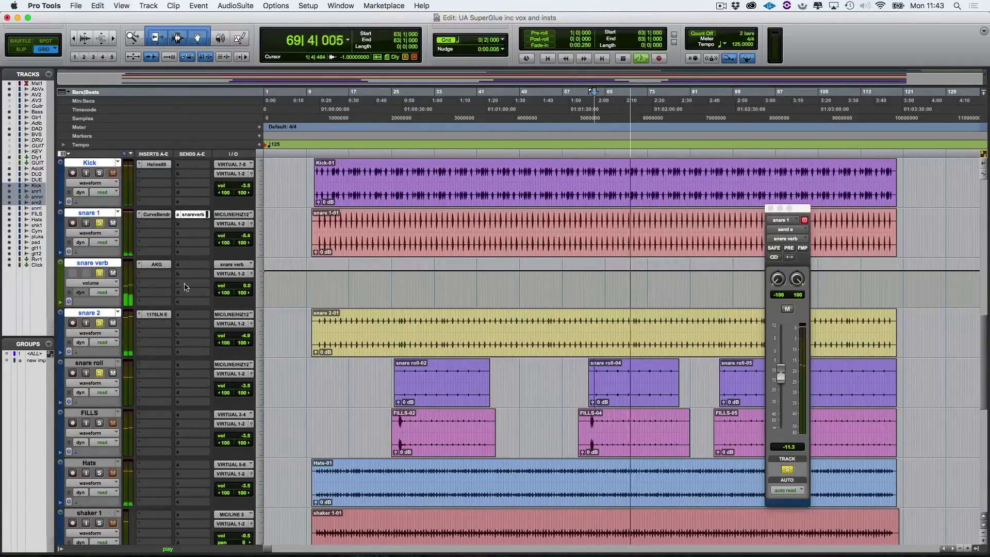
key("space")
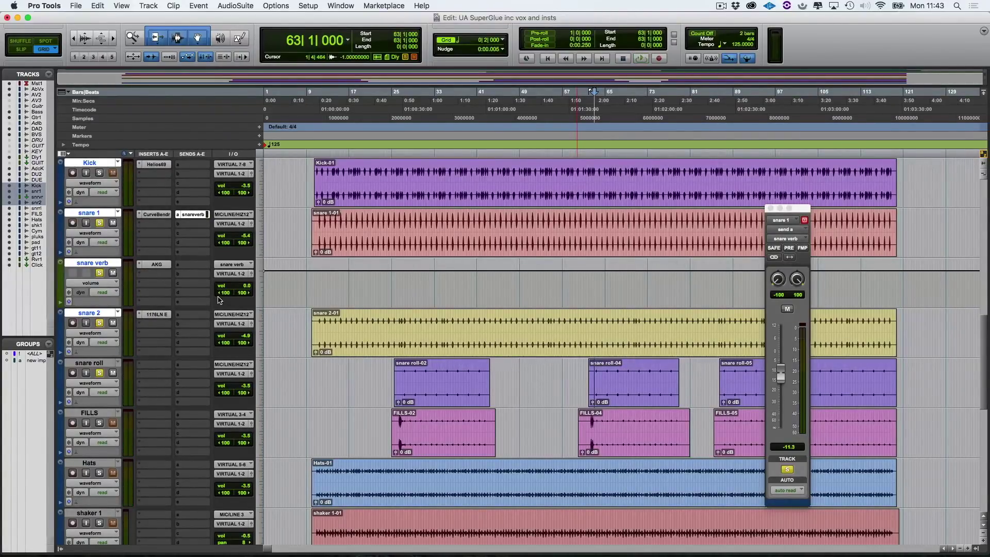
left_click(142, 367)
- Insert the UAD UA 1176 Rev A on snare roll, lowering its input and adjusting its output
mouse_move(184, 385)
mouse_move(256, 177)
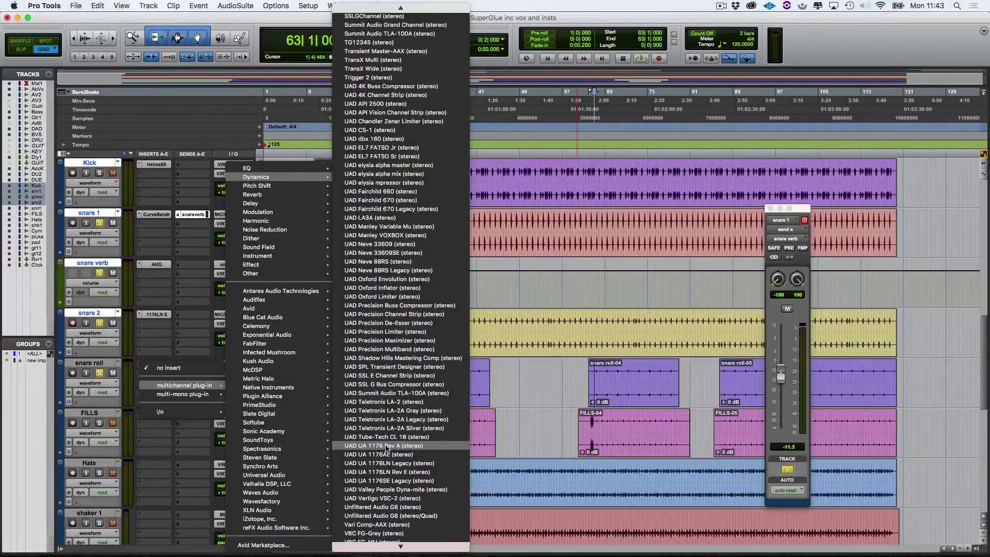
left_click(386, 446)
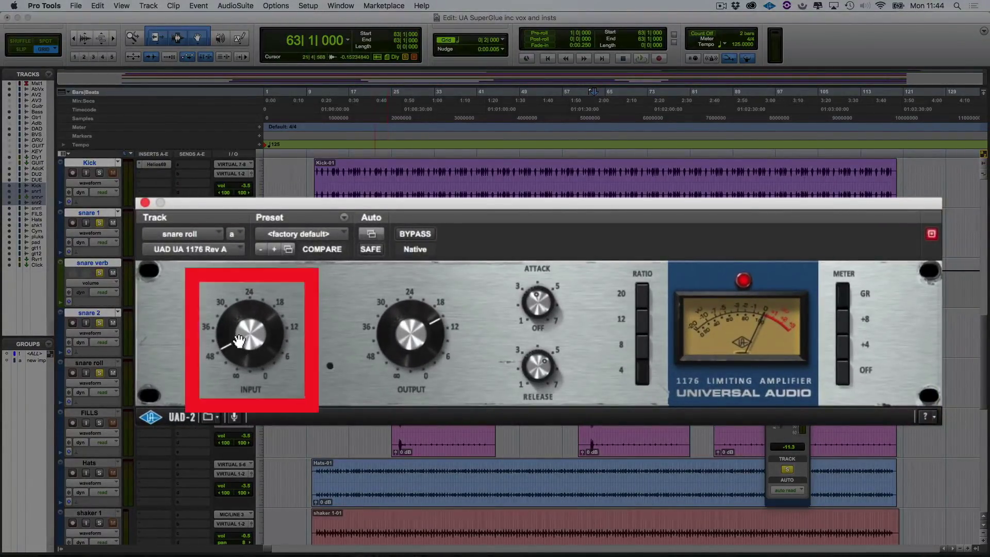
left_click_drag(250, 334, 249, 296)
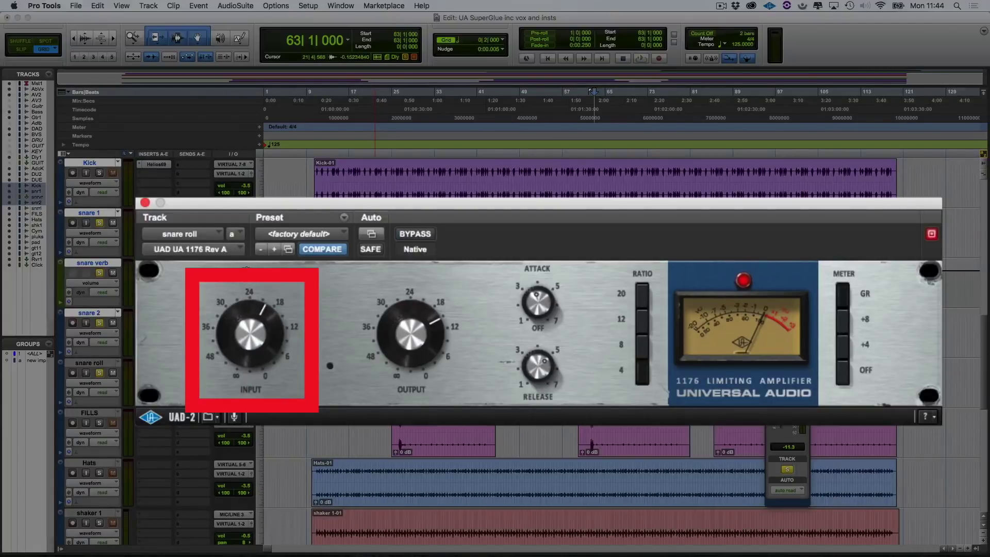
left_click_drag(405, 330, 404, 344)
- Solo snare roll alone, compare the 1176 against bypass during playback, then lower its attack
left_click(102, 374)
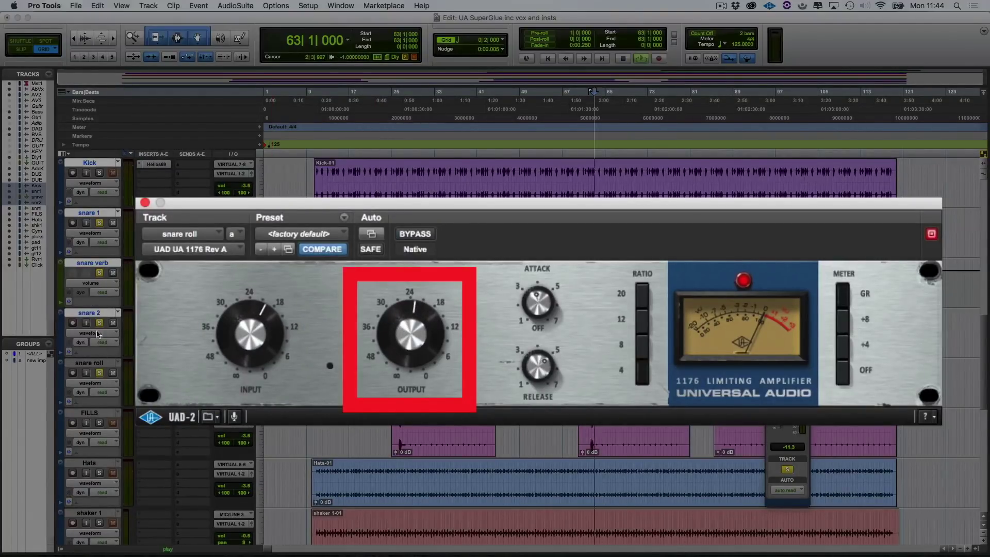
key("space")
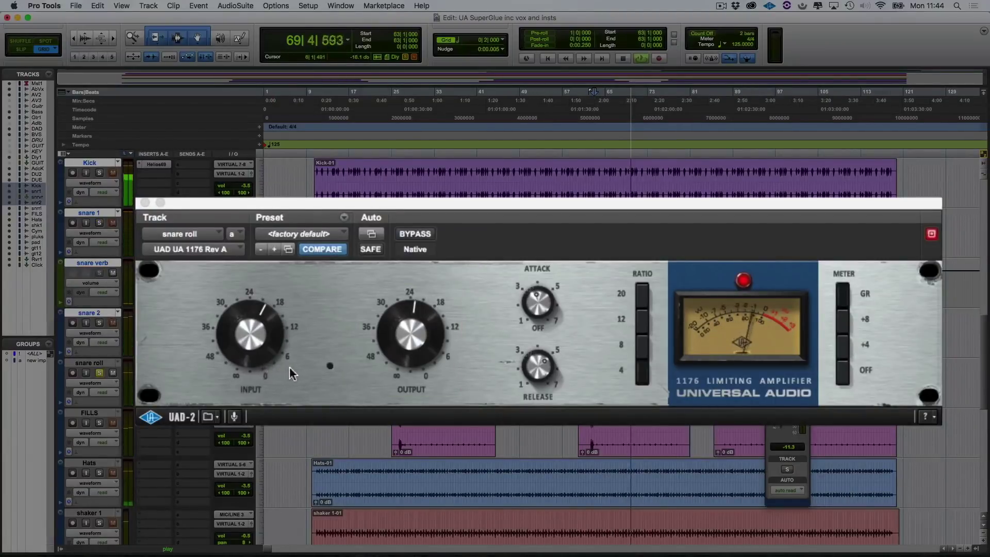
left_click(416, 232)
left_click(416, 233)
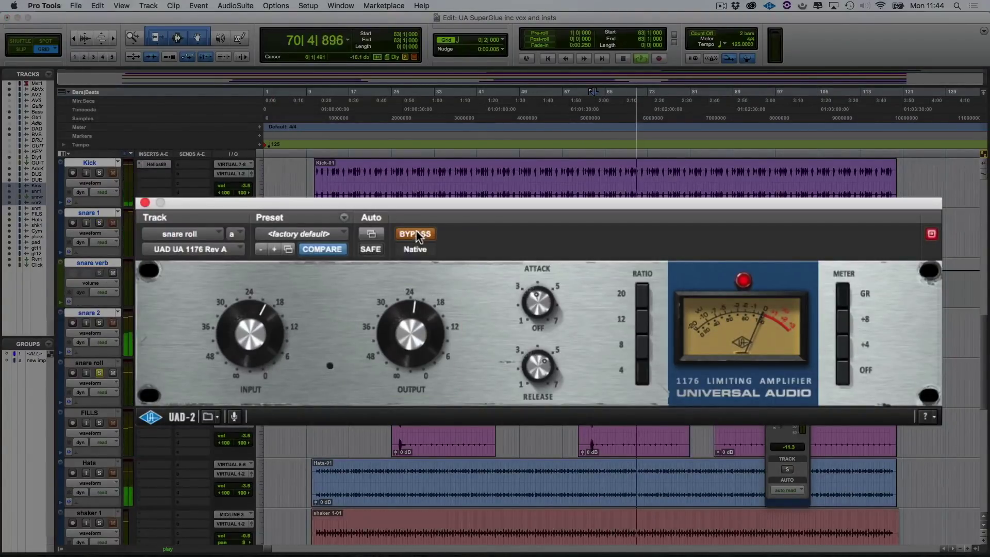
left_click(416, 232)
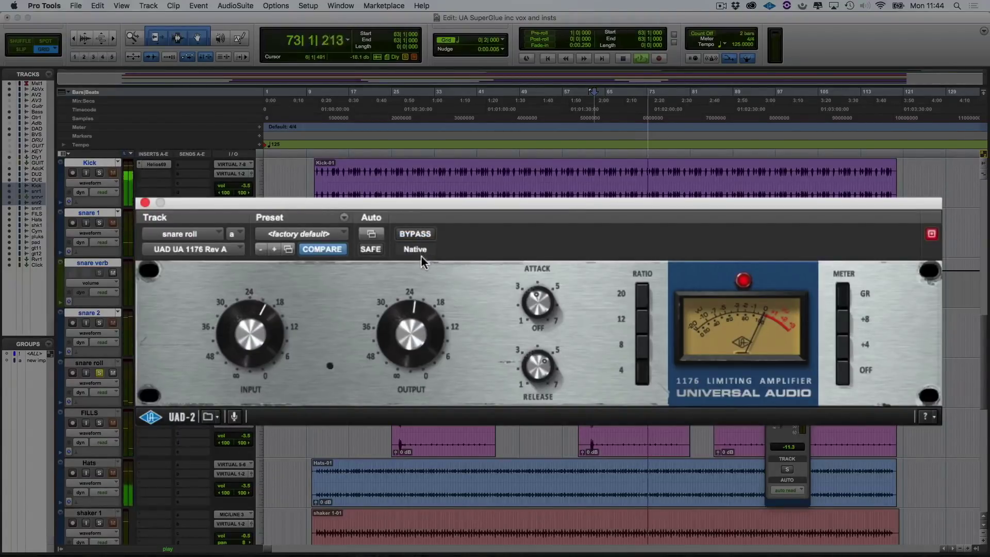
key("space")
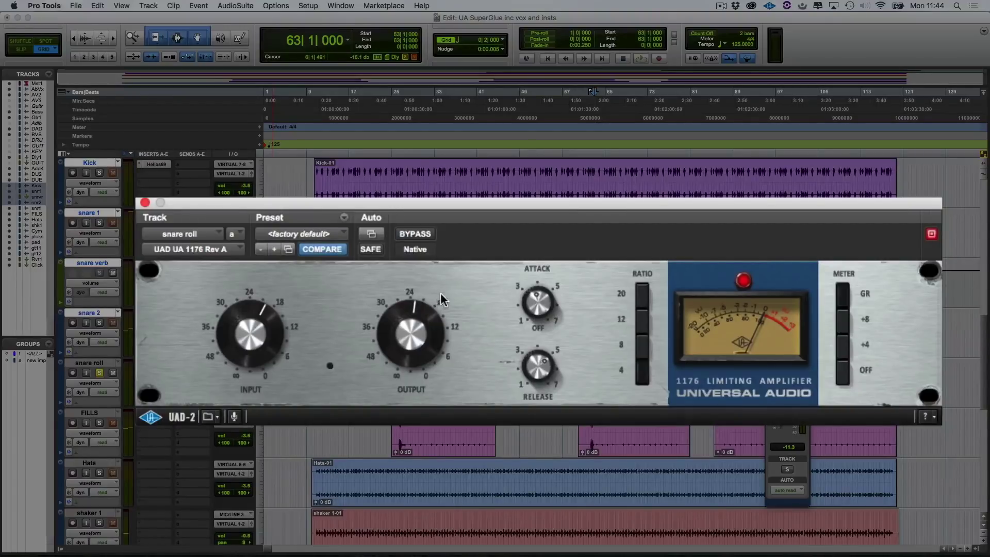
left_click_drag(537, 302, 522, 320)
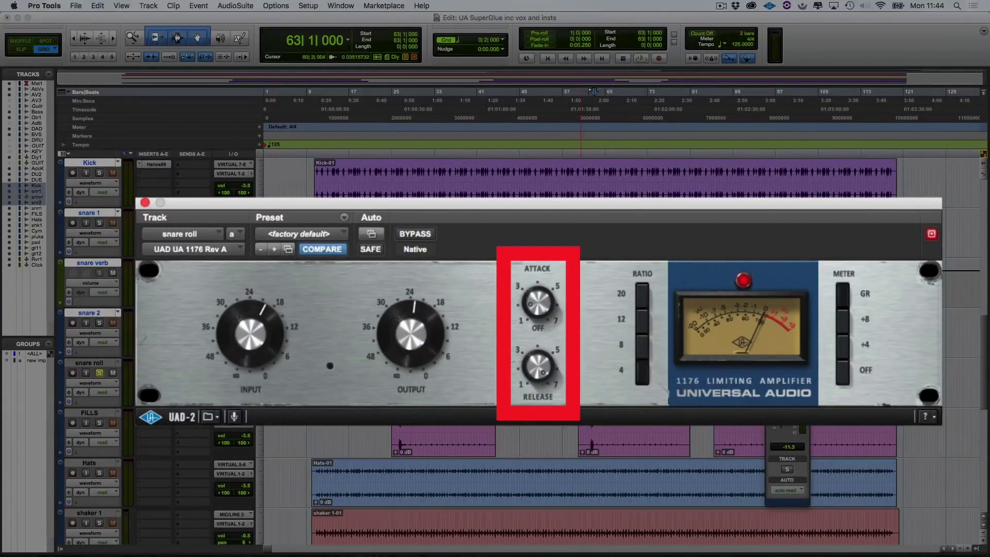
- Try ratio 8 and another ratio on the 1176, A/B it against bypass, then unsolo snare roll
left_click(643, 347)
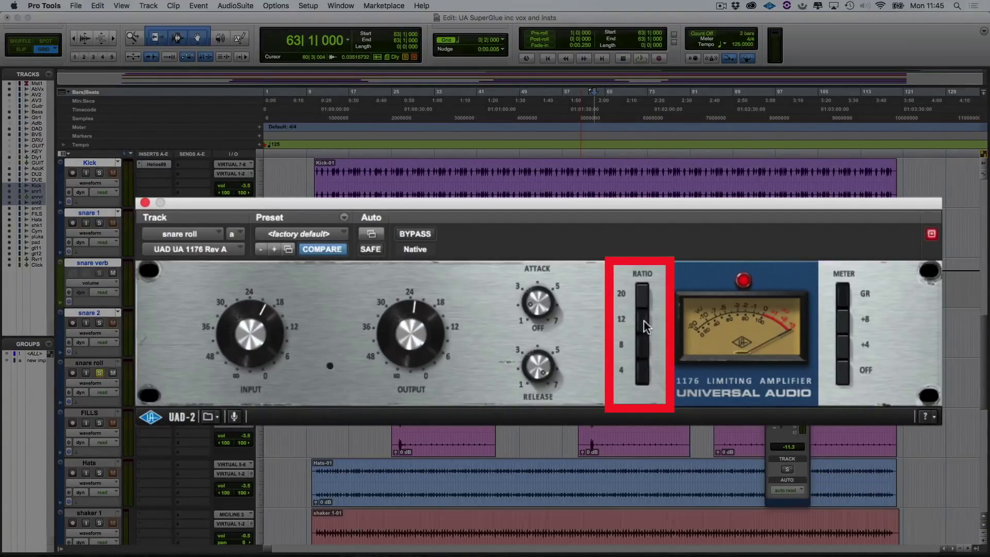
left_click(644, 294)
key("space")
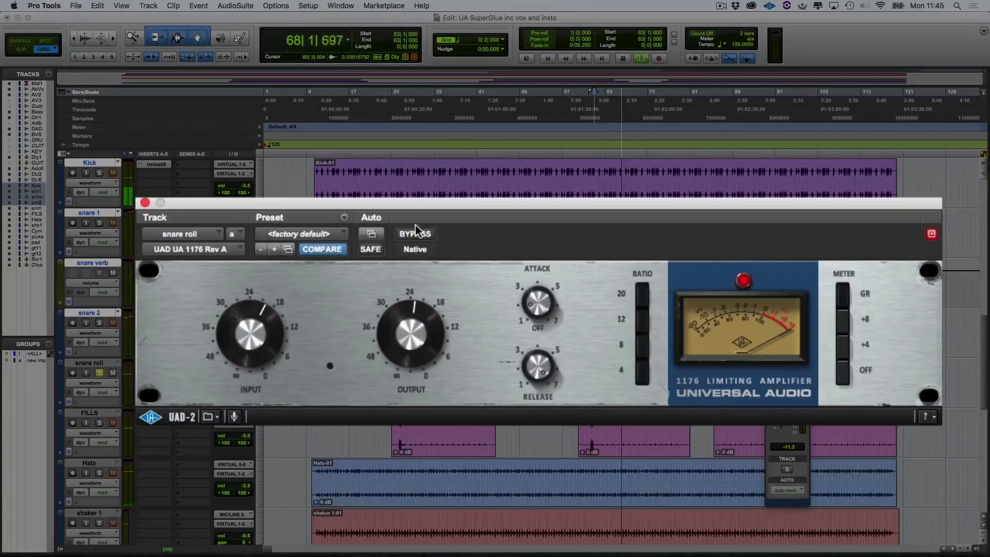
left_click(423, 236)
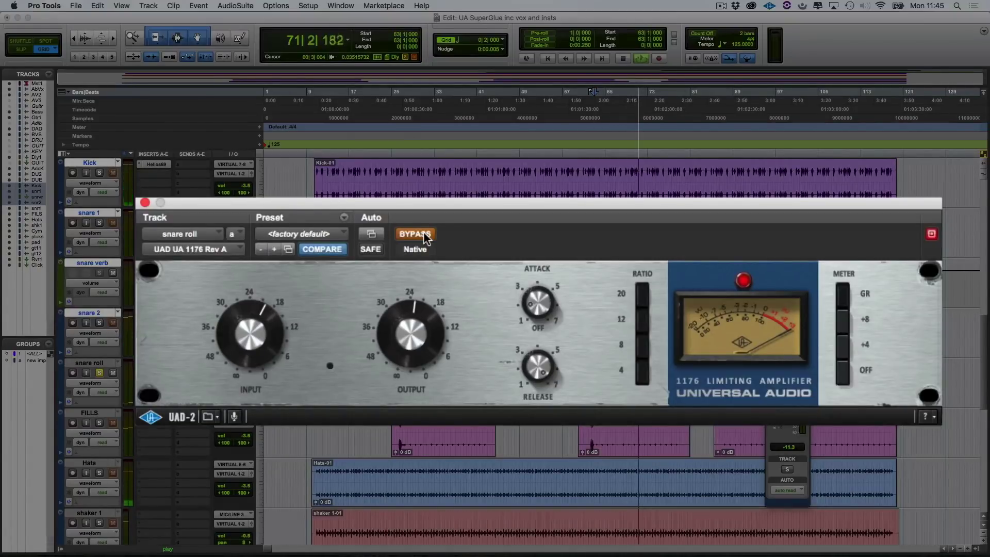
left_click(423, 235)
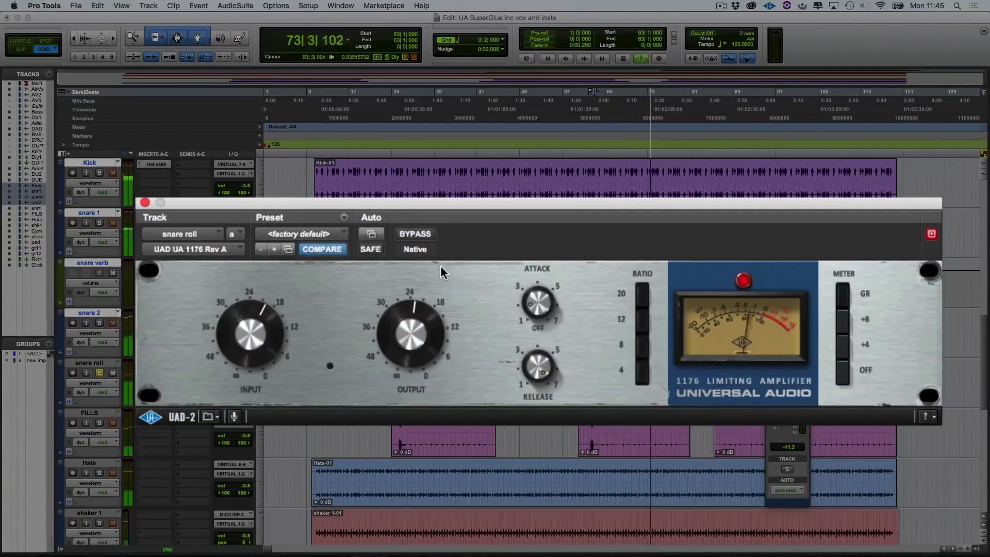
left_click(99, 373)
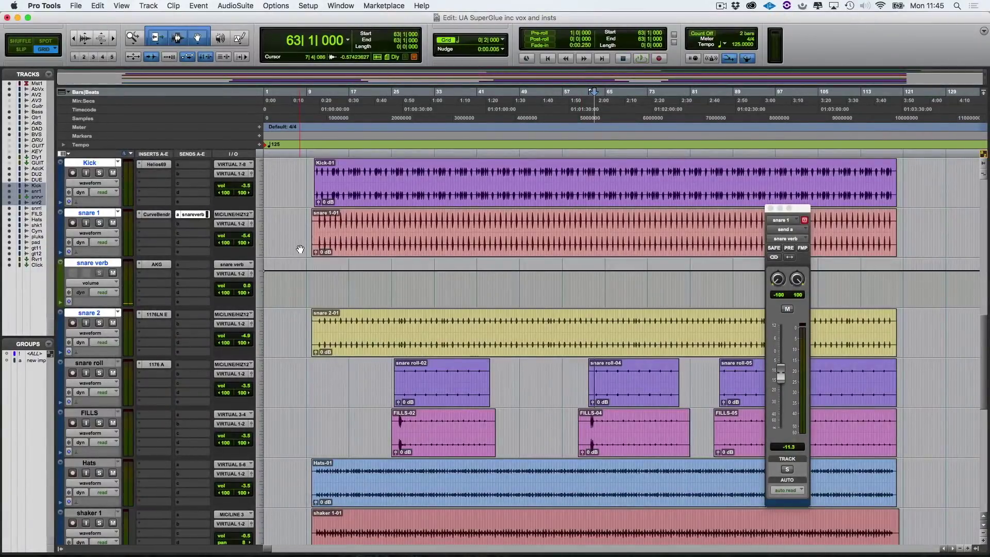
- Route snare 2's send A to the Reverb 1 (Stereo) bus and open its EMT 140 reverb
left_click(181, 315)
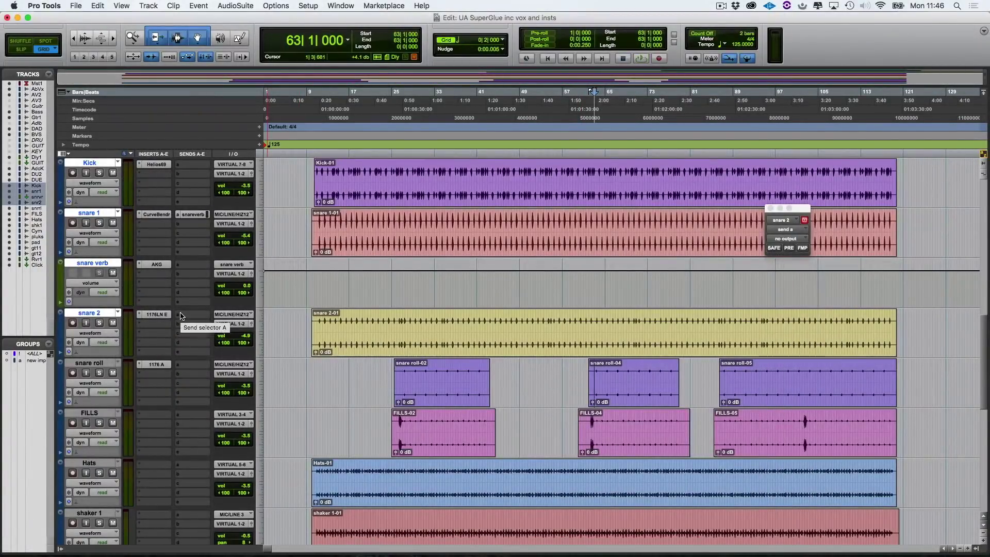
left_click(180, 316)
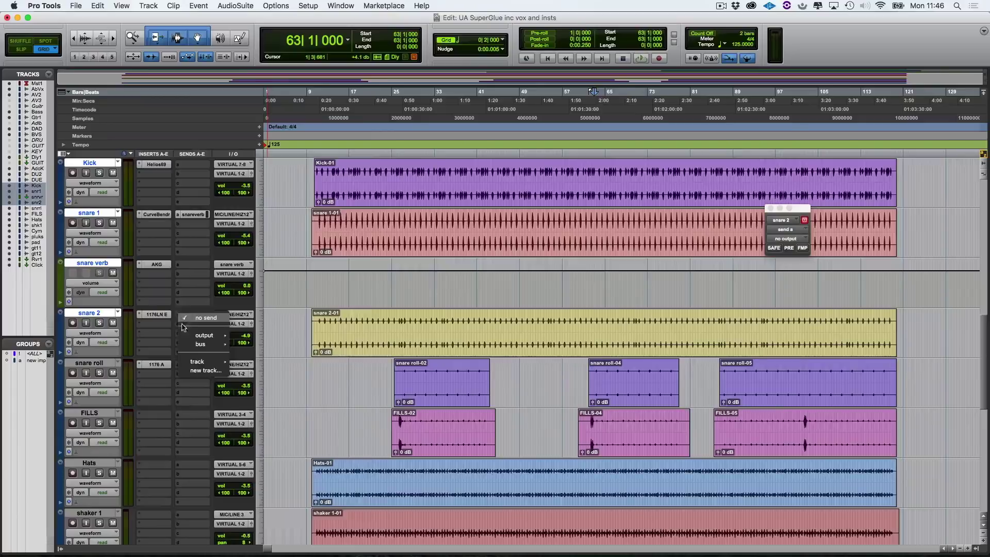
mouse_move(204, 344)
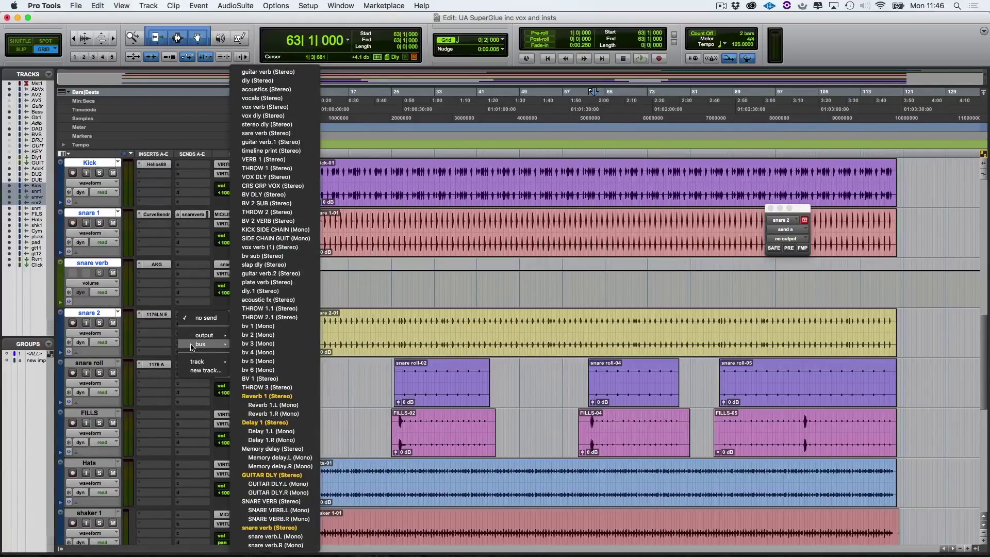
left_click(262, 396)
scroll(323, 364, "down", 10)
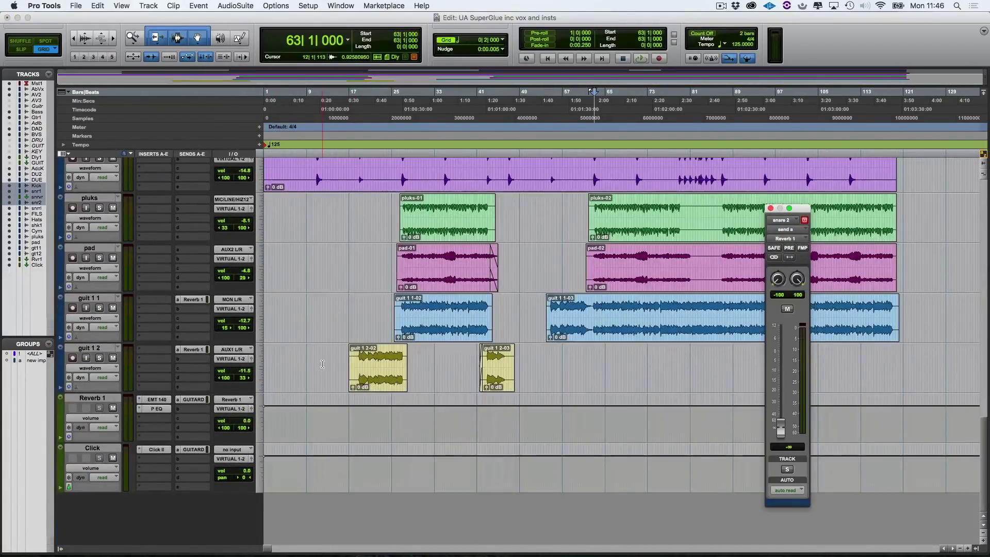
left_click(156, 399)
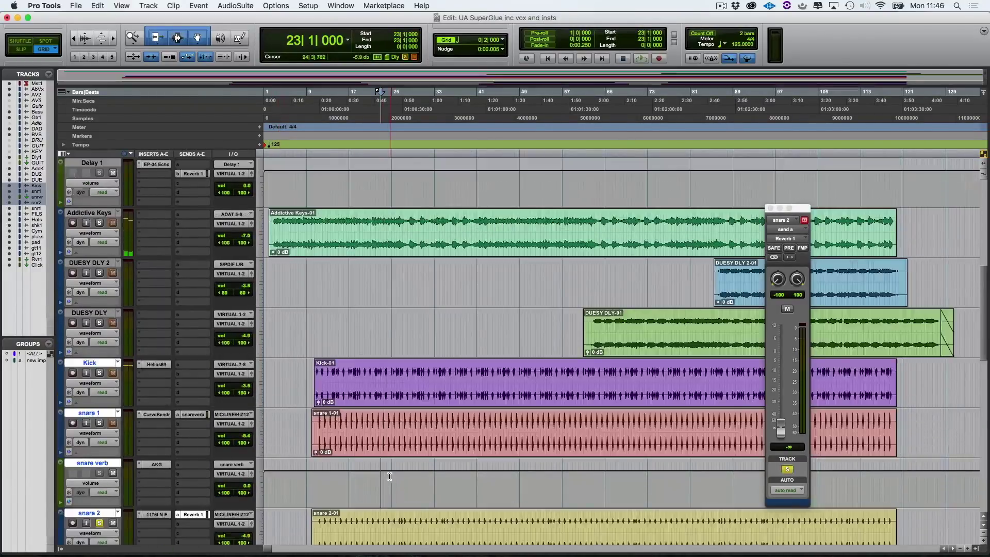
- Raise snare 2's reverb send to about -6.4 dB during playback, then unsolo snare 2
key("space")
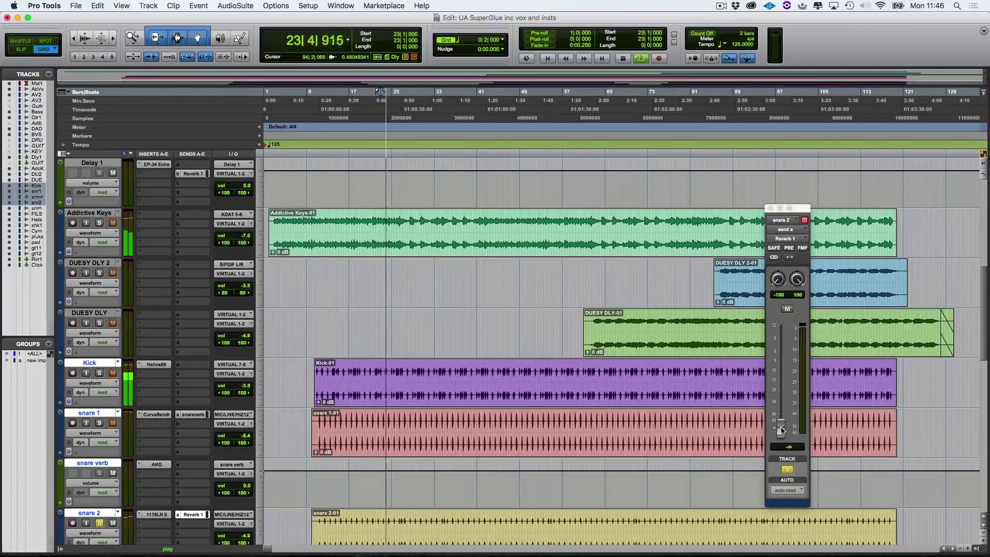
left_click_drag(781, 427, 787, 363)
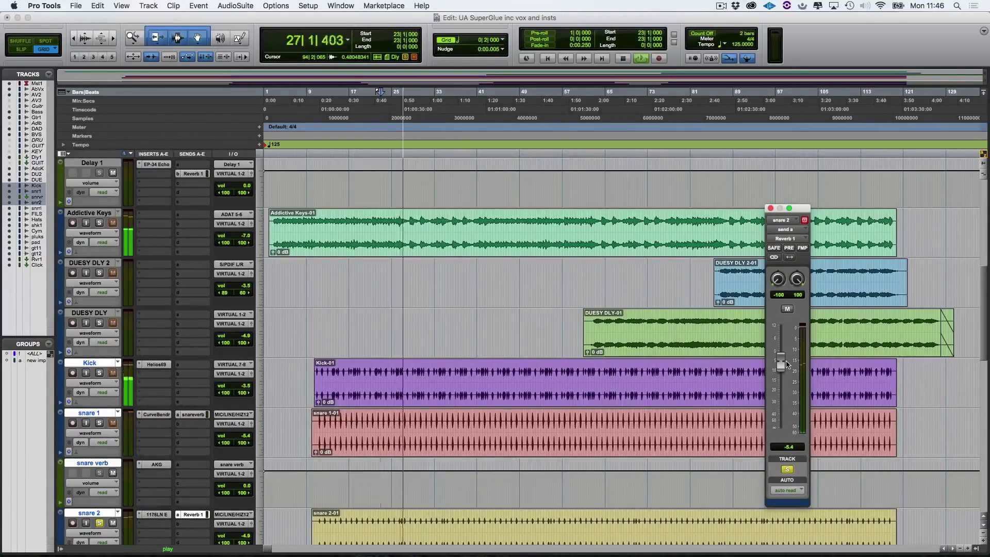
left_click(99, 523)
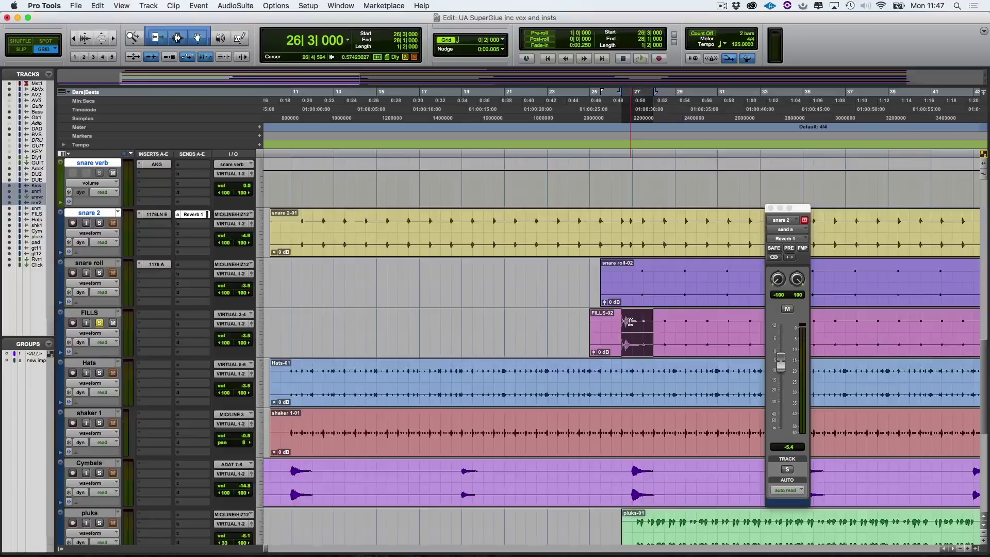
- After playing the fills, Option-drag snare roll's 1176 onto FILLS insert A and open it
key("space")
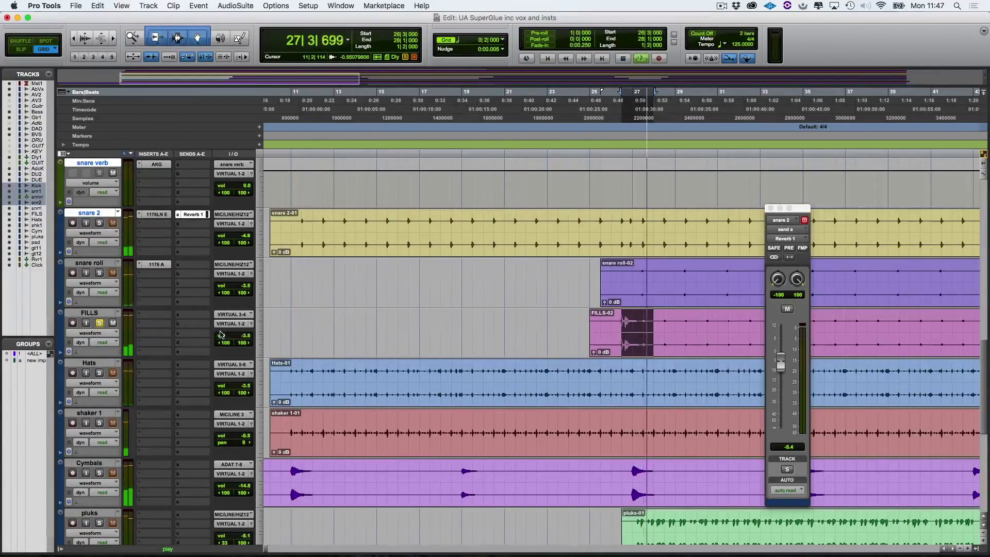
key("space")
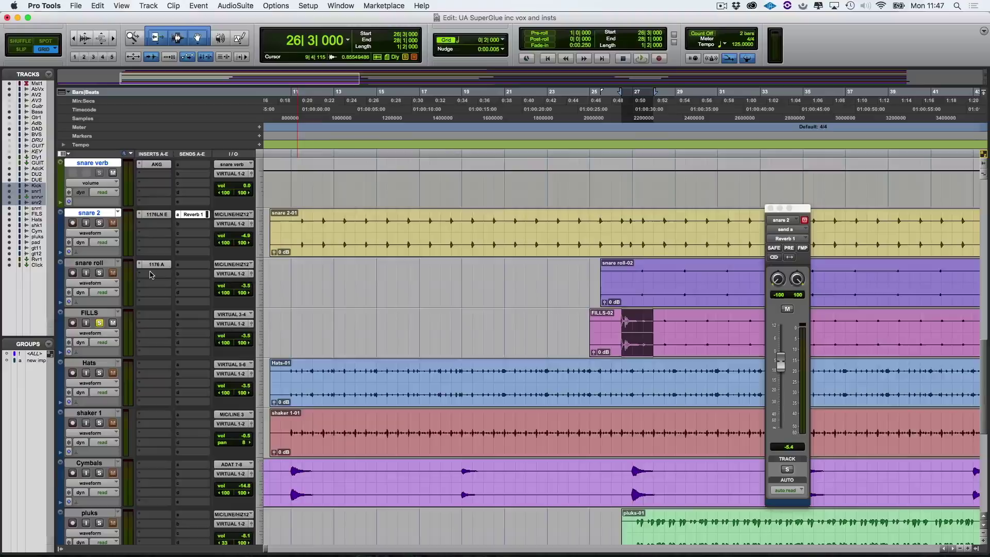
left_click_drag(159, 266, 161, 317)
left_click(154, 315)
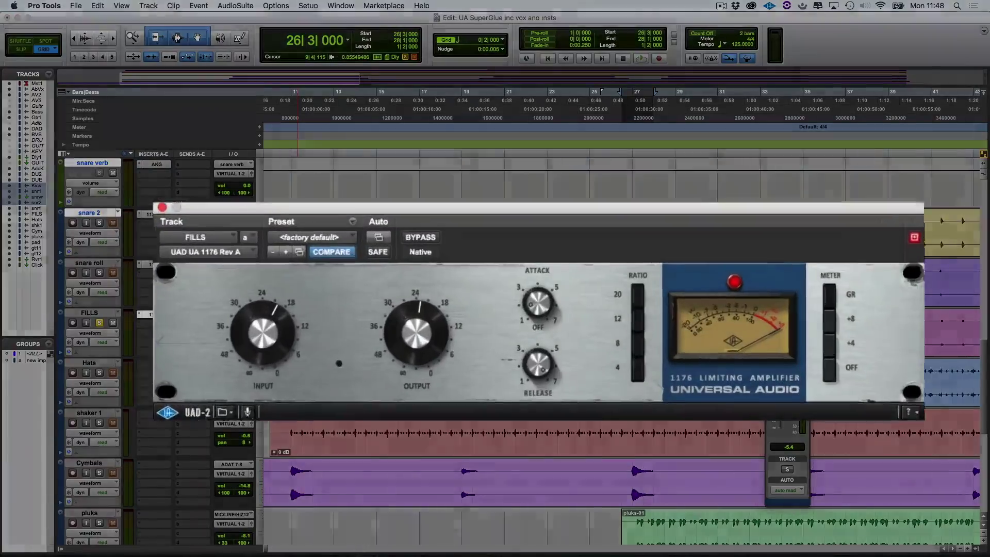
- Change the FILLS 1176 ratio, turn its output up, and A/B it against bypass during playback
key("space")
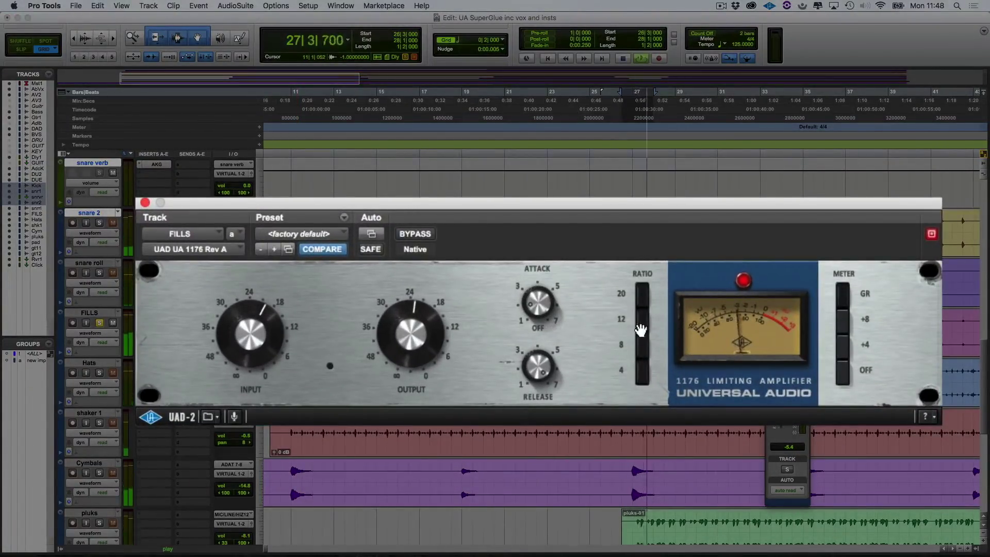
key("space")
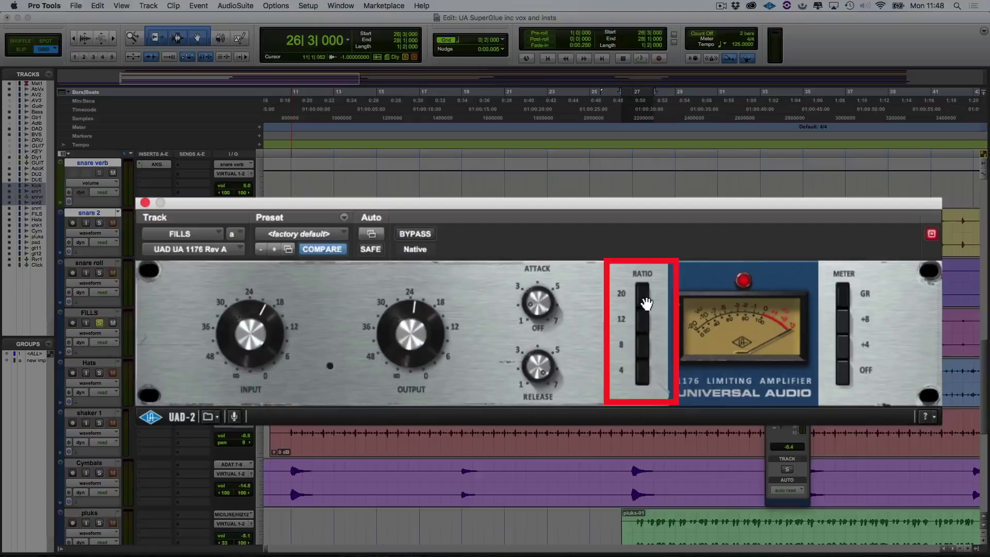
left_click(641, 320)
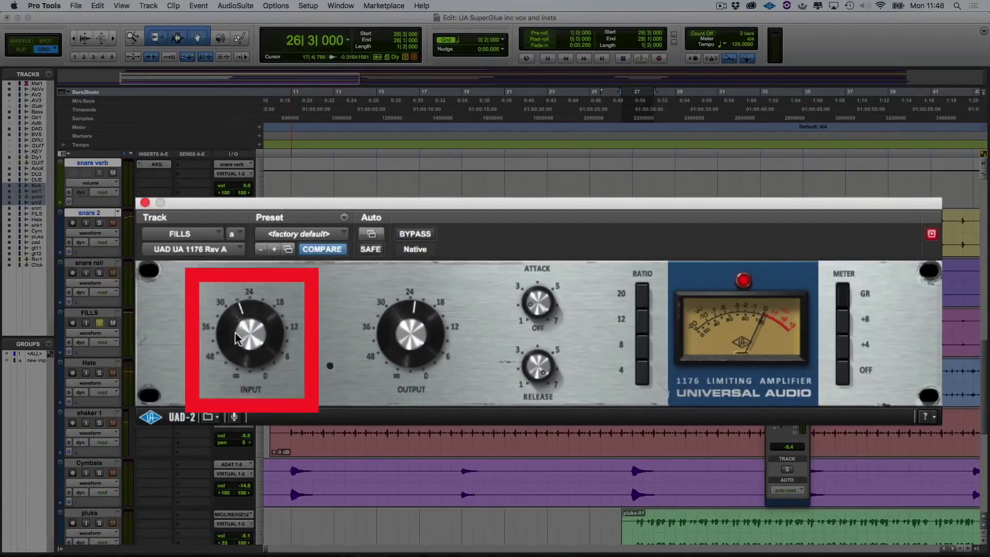
left_click_drag(412, 333, 411, 317)
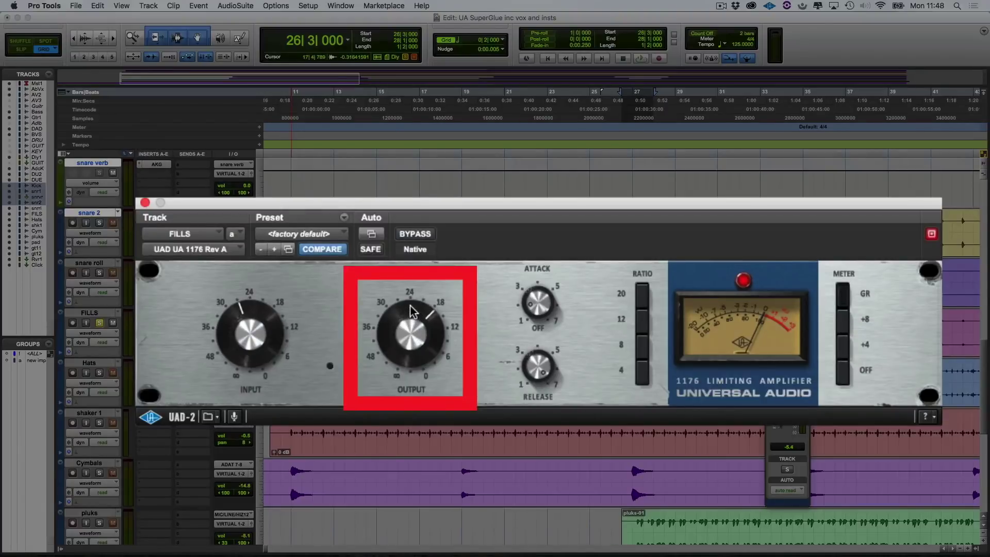
key("space")
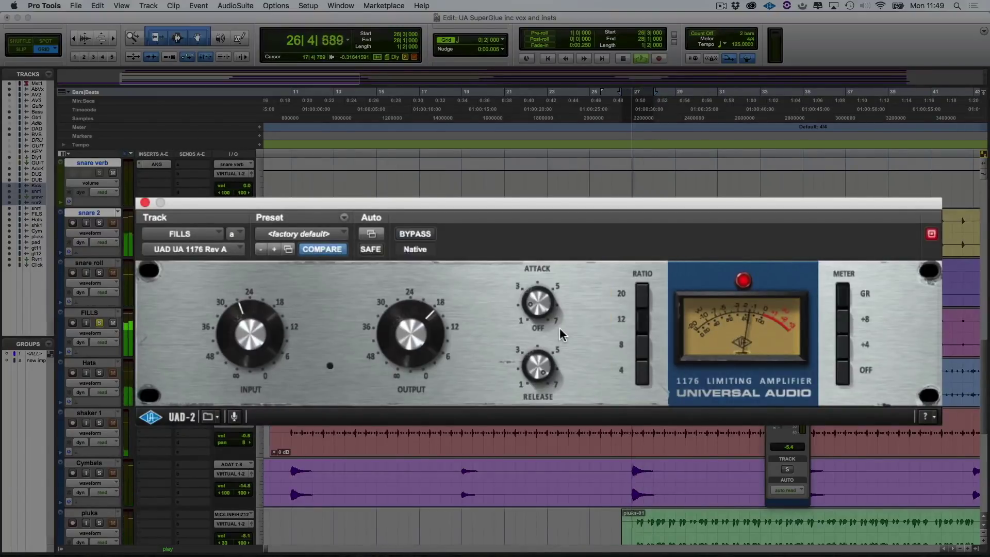
left_click(411, 234)
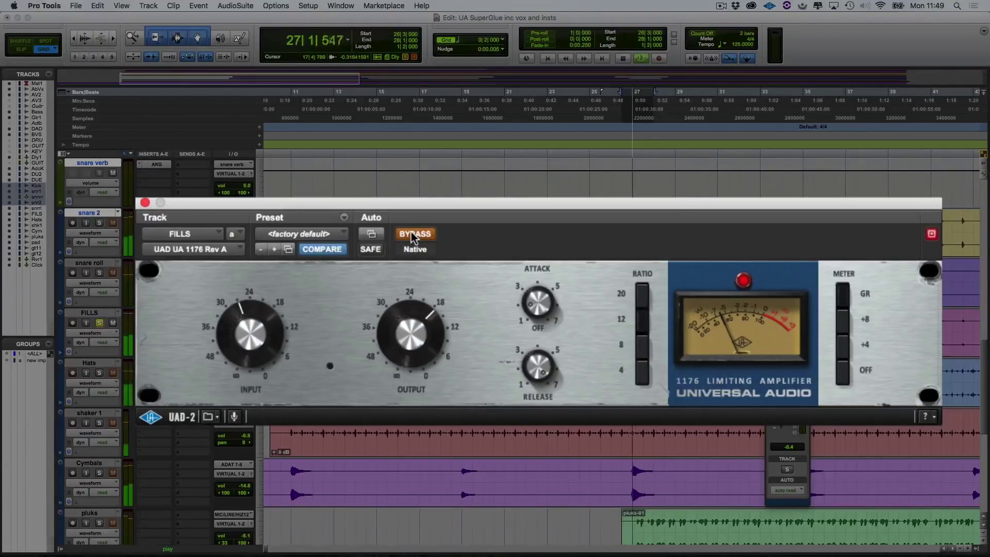
left_click(412, 235)
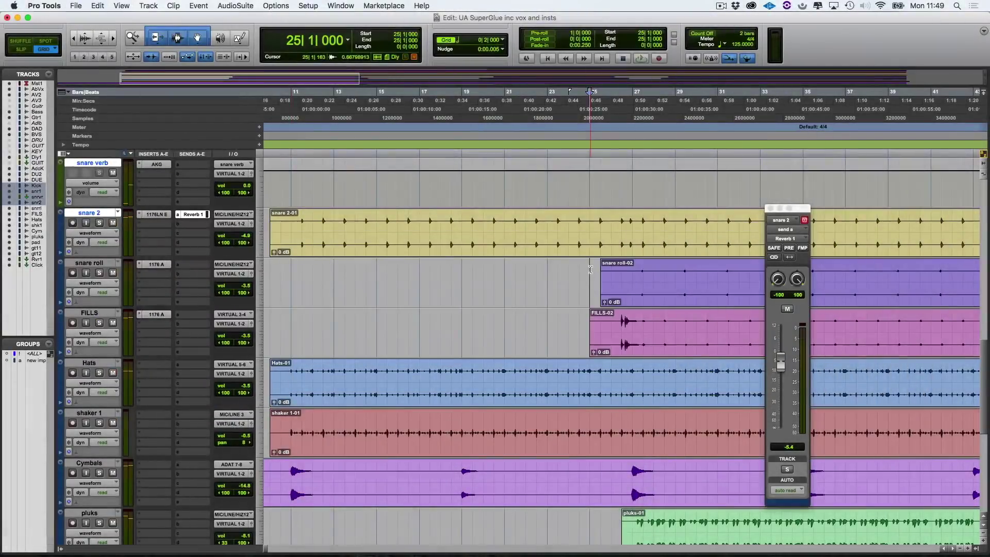
key("space")
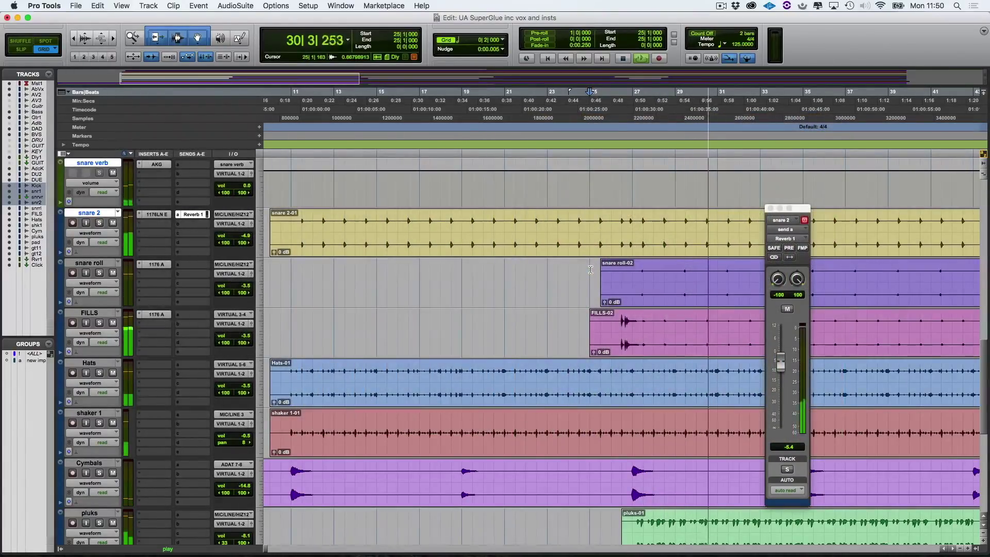
key("space")
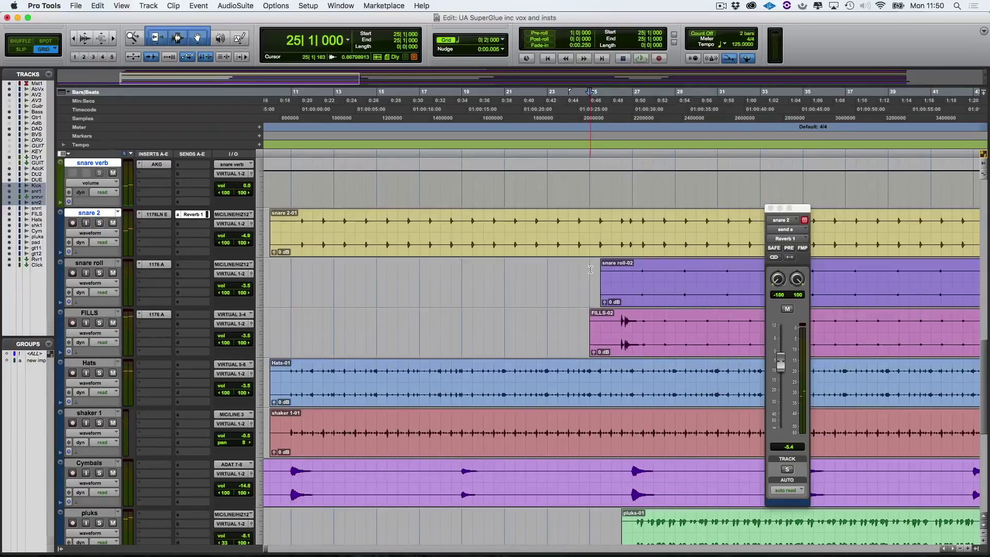